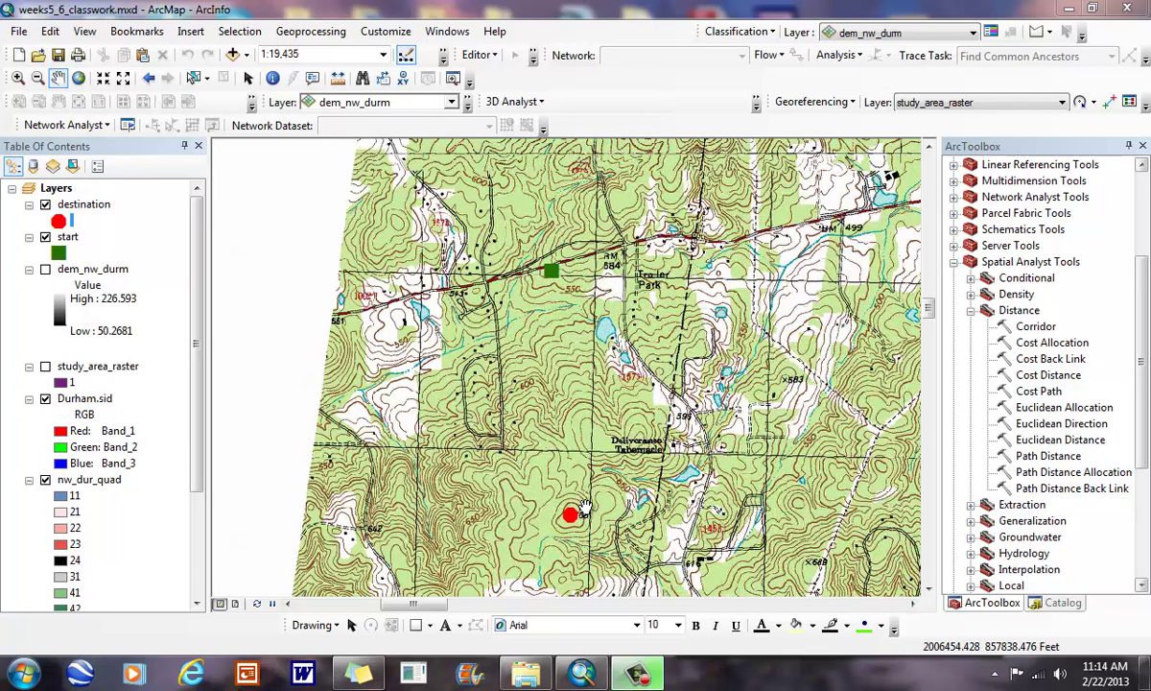
- Review the Cost Path tool's required inputs, including the help for the cost distance and cost backlink rasters, and close it without running
{"action": "double_click", "coordinate": [1036, 391]}
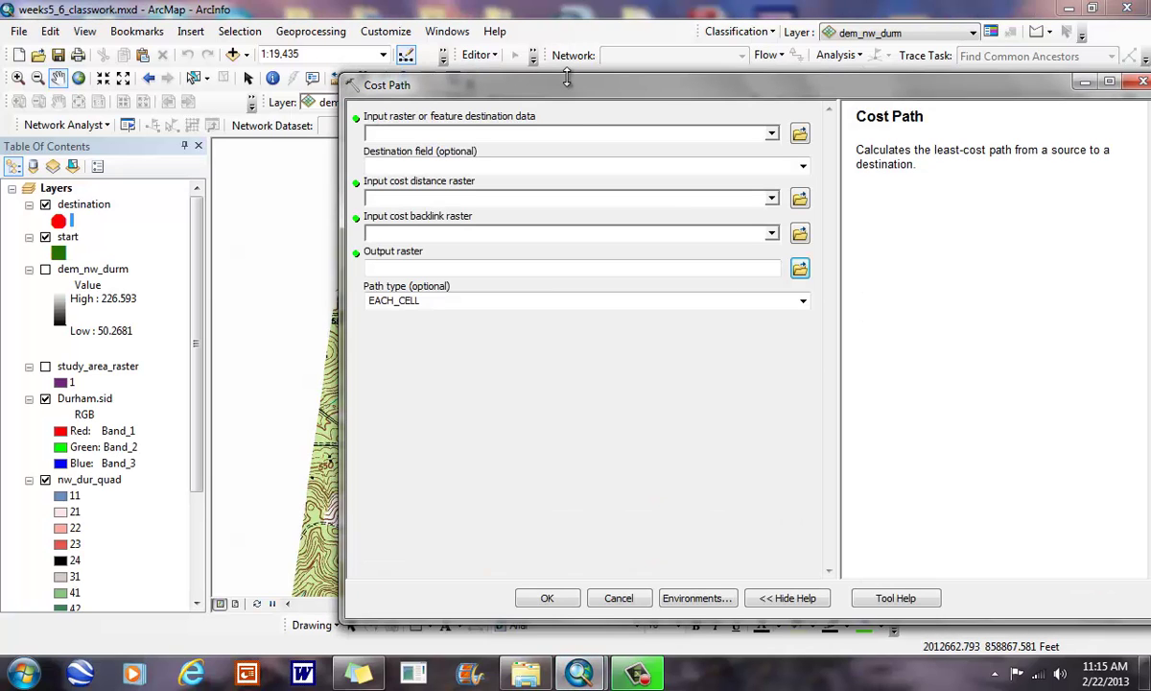
{"action": "left_click", "coordinate": [513, 196]}
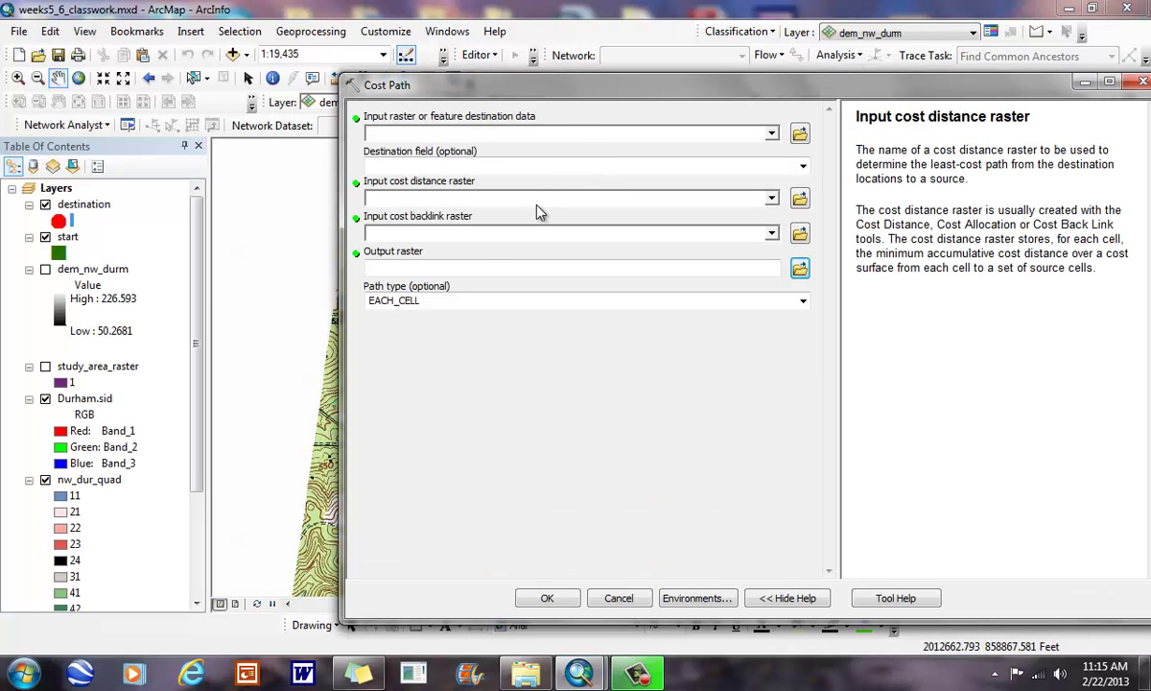
{"action": "left_click", "coordinate": [488, 235]}
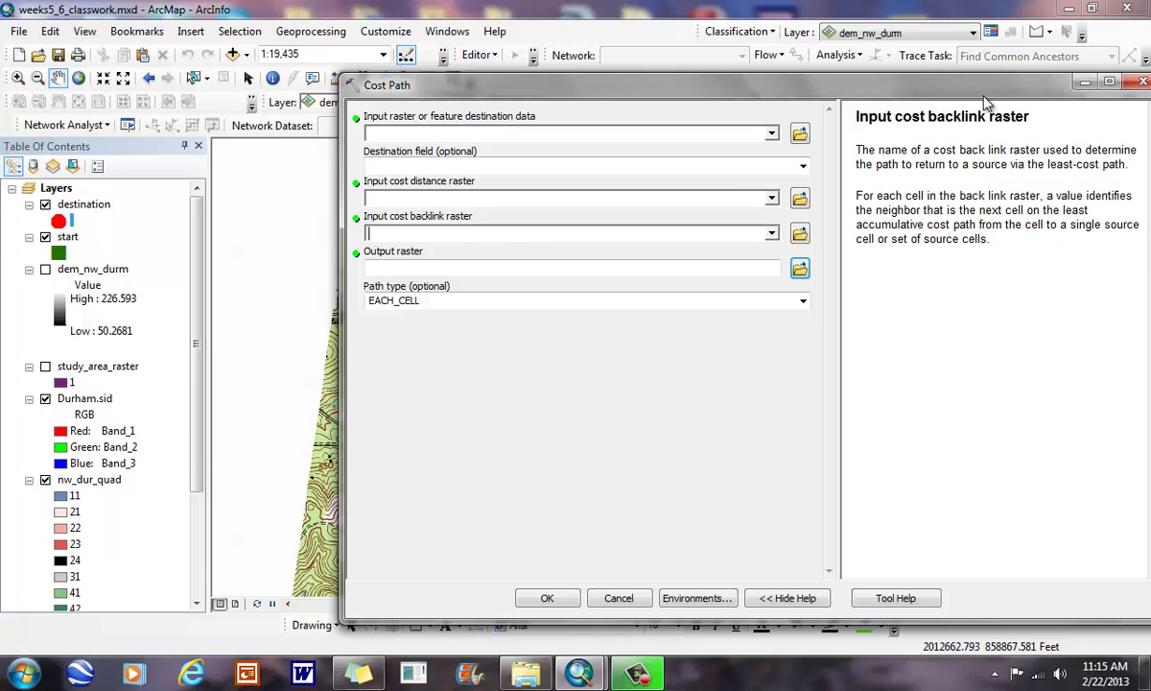
{"action": "left_click_drag", "start_coordinate": [910, 77], "coordinate": [814, 78]}
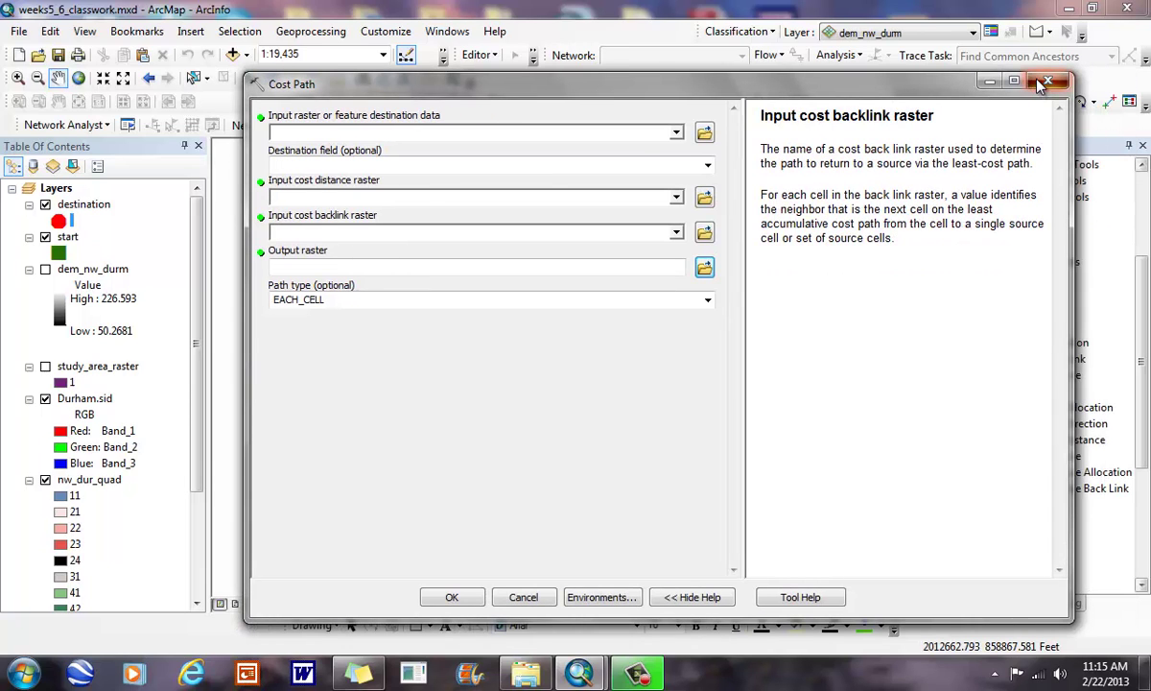
{"action": "left_click", "coordinate": [1046, 82]}
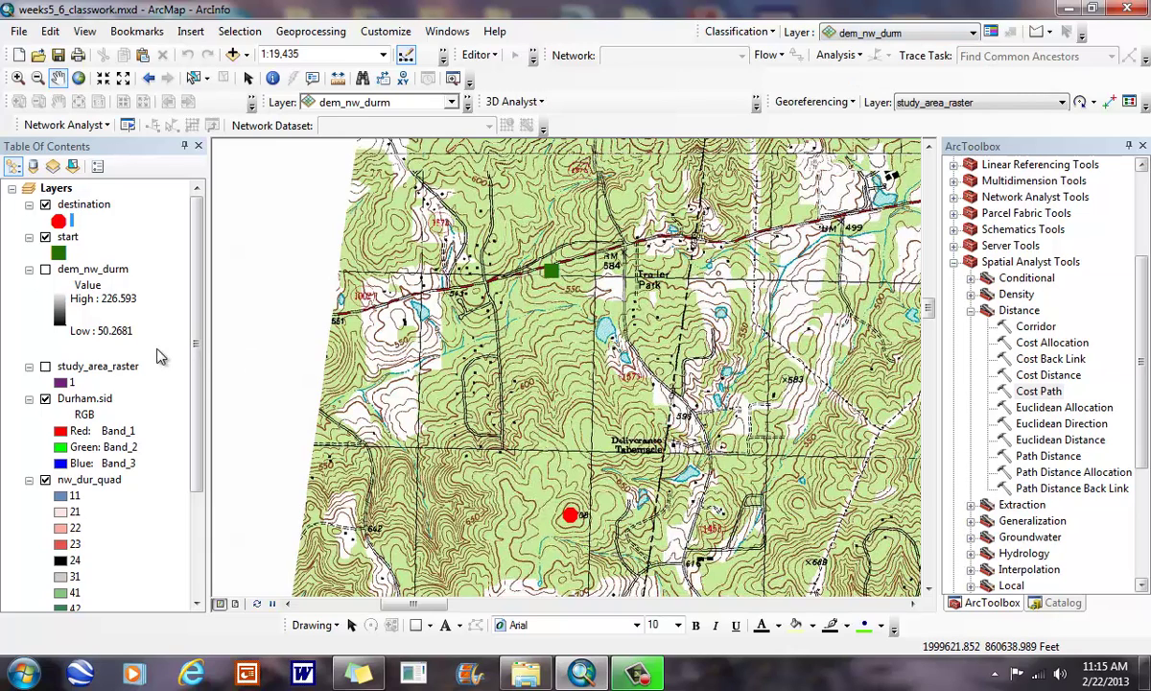
- Check the extent of study_area_raster on the map, hide it again and display the dem_nw_durm elevation layer
{"action": "left_click", "coordinate": [46, 366]}
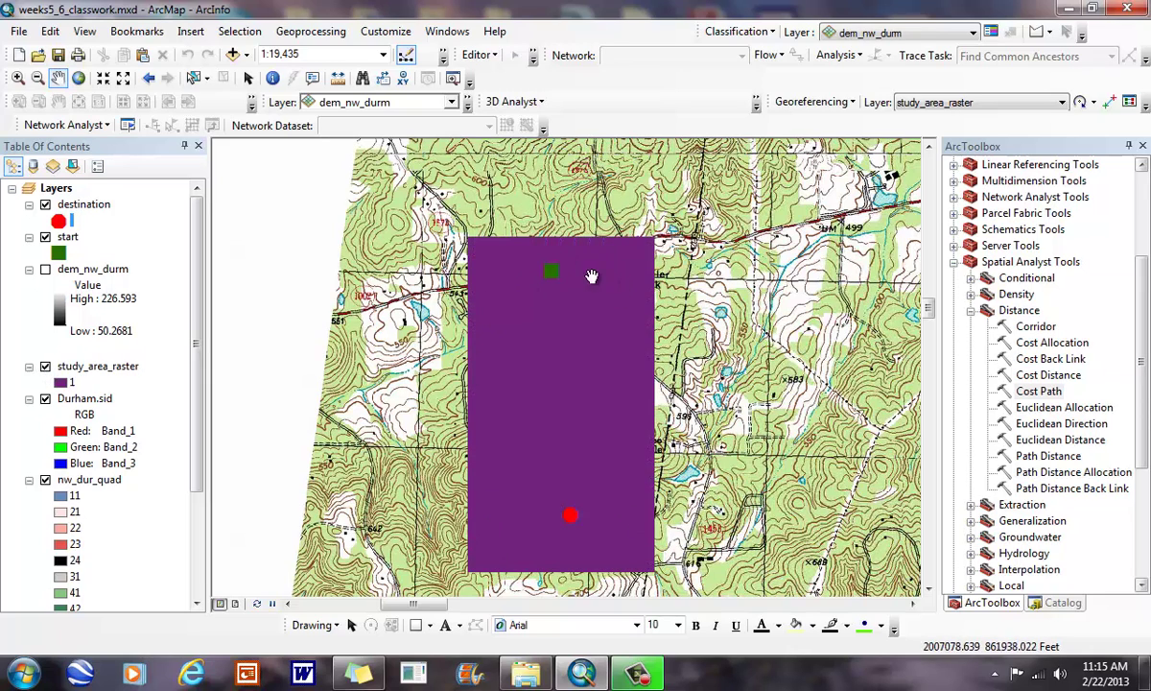
{"action": "left_click", "coordinate": [50, 364]}
{"action": "left_click", "coordinate": [45, 367]}
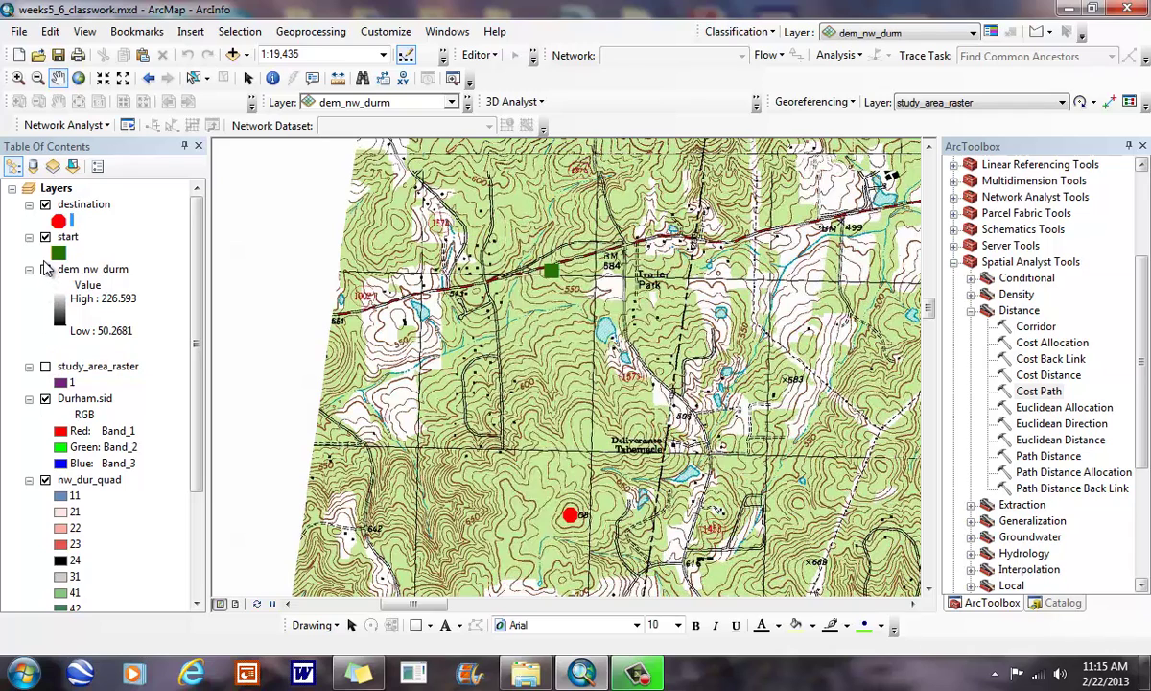
{"action": "left_click", "coordinate": [45, 269]}
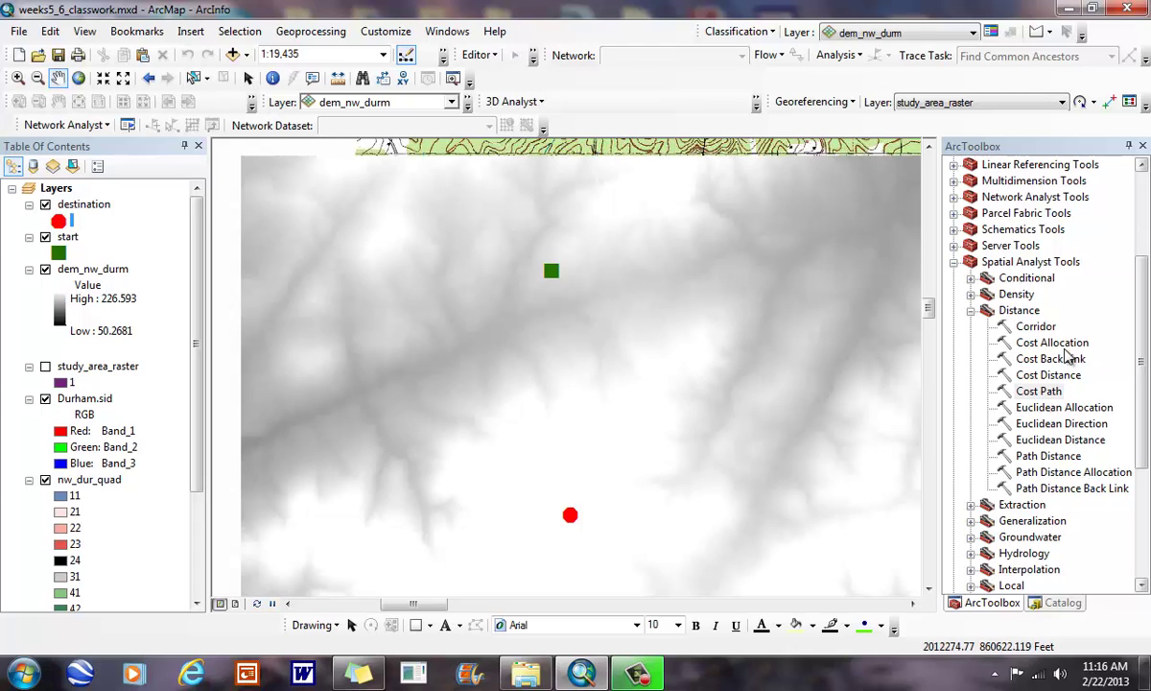
- Set up the Spatial Analyst Slope tool with dem_nw_durm as the input raster and a Z factor of 0.000093
{"action": "scroll", "coordinate": [1075, 331], "scroll_direction": "down", "scroll_amount": 2}
{"action": "scroll", "coordinate": [1014, 468], "scroll_direction": "down", "scroll_amount": 1}
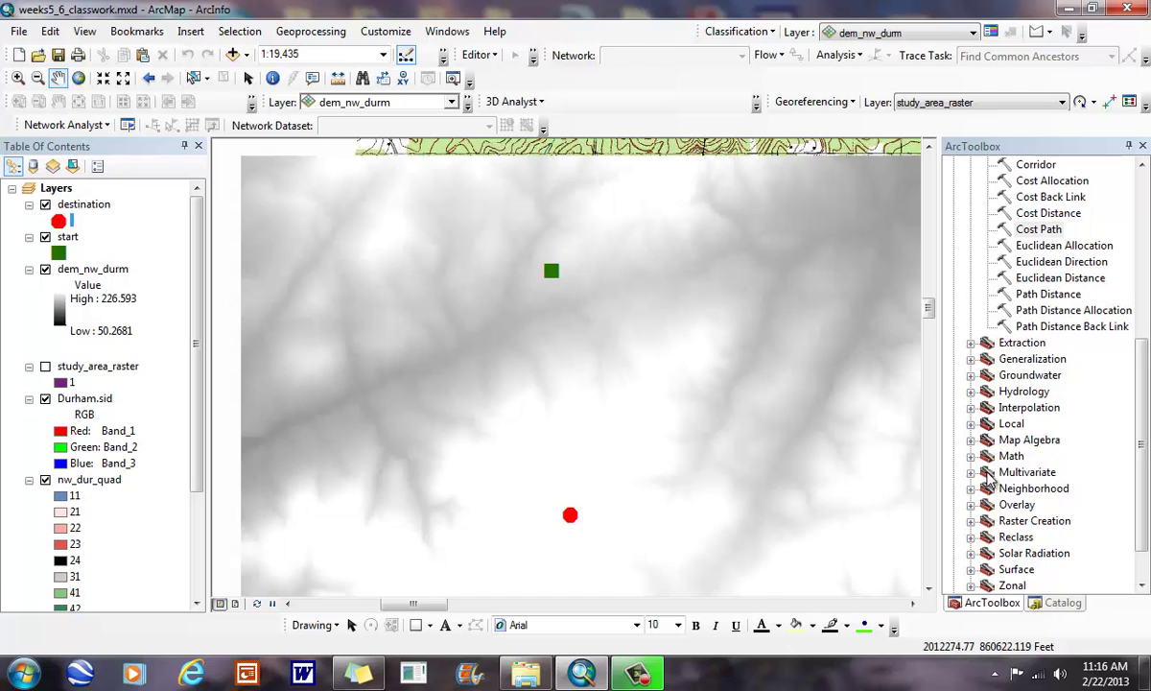
{"action": "left_click_drag", "start_coordinate": [1146, 468], "coordinate": [1146, 484]}
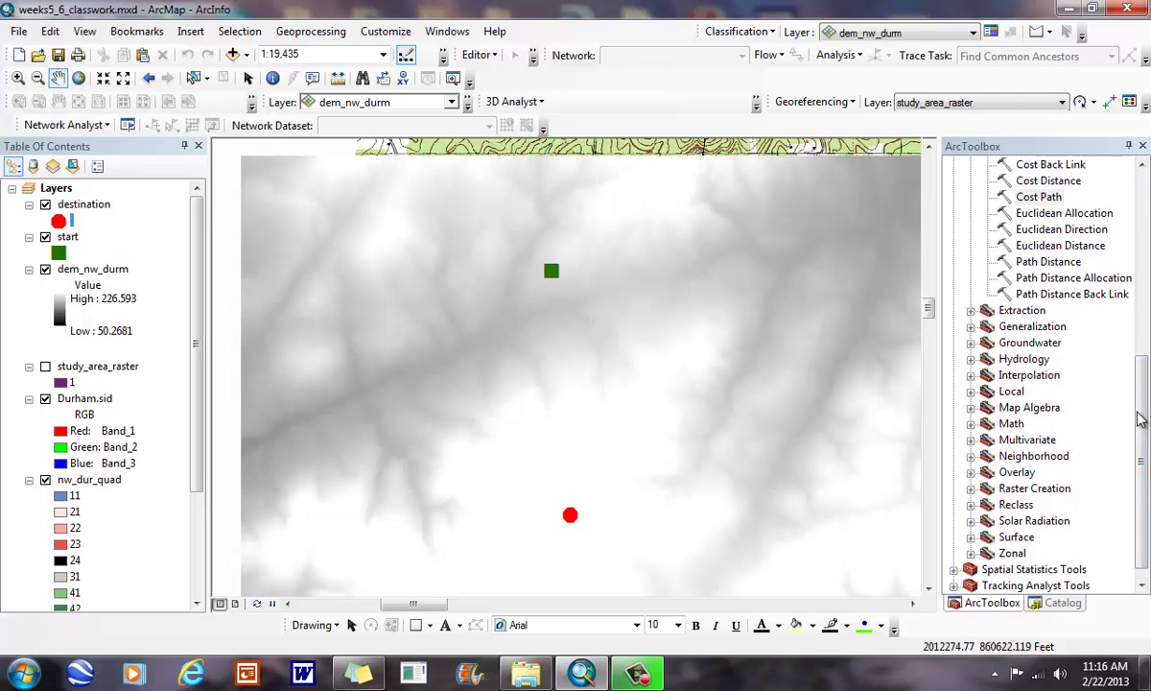
{"action": "mouse_move", "coordinate": [1141, 419]}
{"action": "left_mouse_down"}
{"action": "mouse_move", "coordinate": [1142, 299]}
{"action": "mouse_move", "coordinate": [1142, 418]}
{"action": "left_mouse_up"}
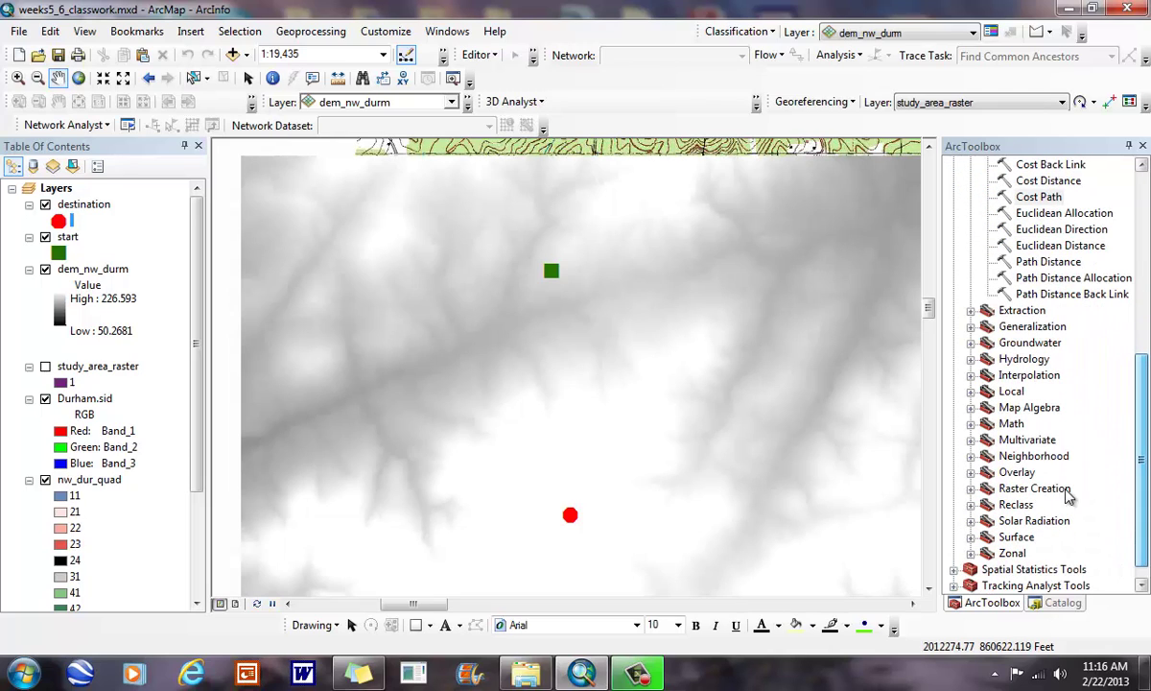
{"action": "left_click", "coordinate": [972, 537]}
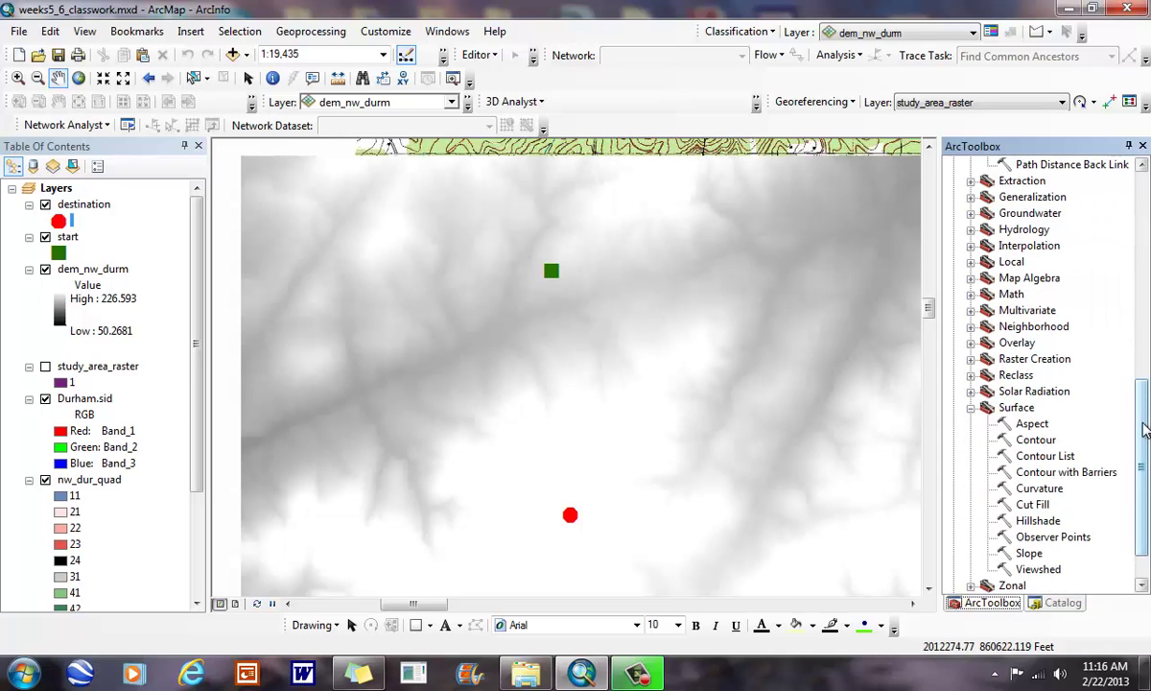
{"action": "scroll", "coordinate": [1142, 436], "scroll_direction": "down", "scroll_amount": 1}
{"action": "double_click", "coordinate": [1039, 507]}
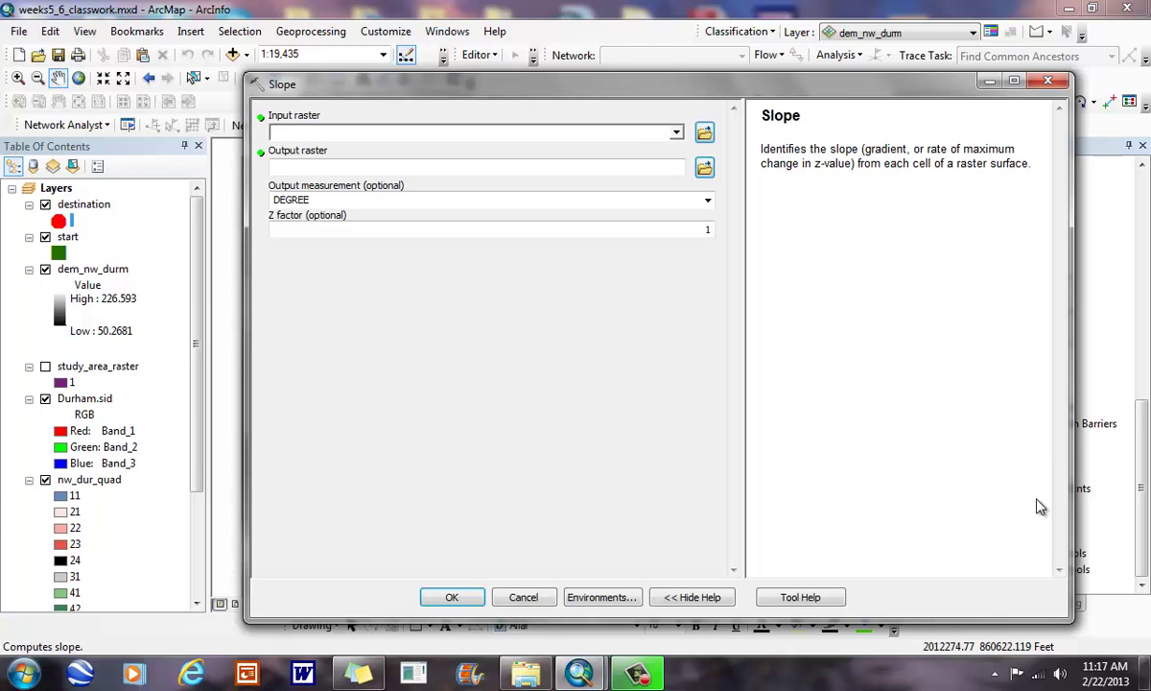
{"action": "left_click", "coordinate": [676, 133]}
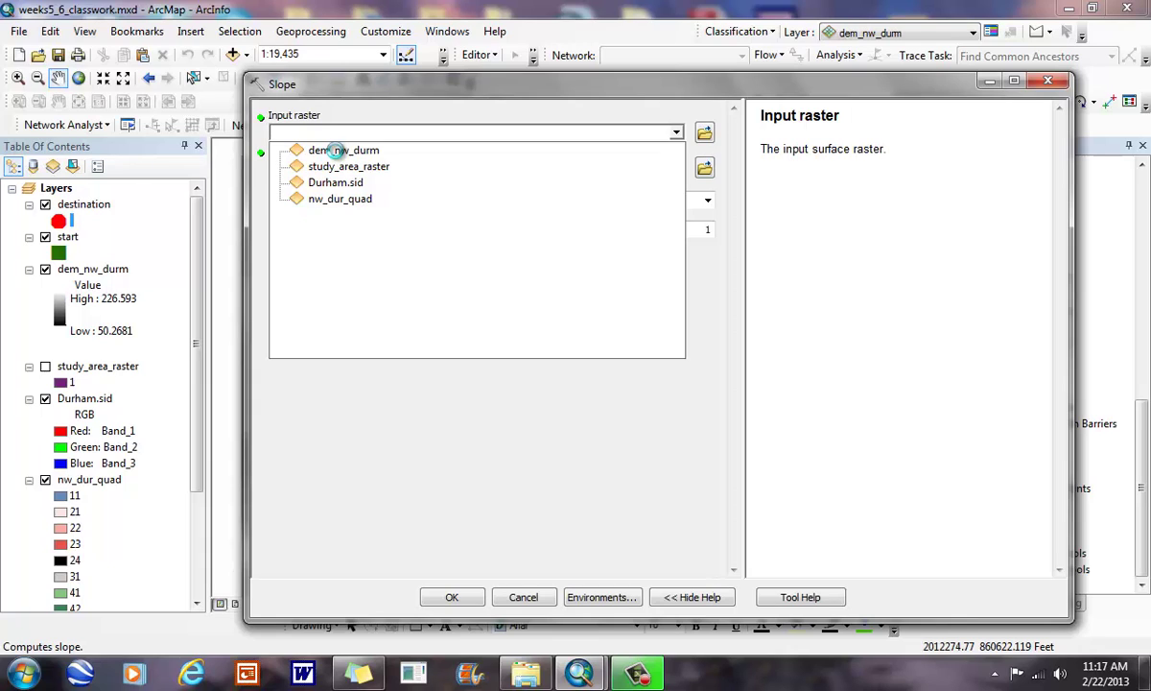
{"action": "left_click", "coordinate": [338, 151]}
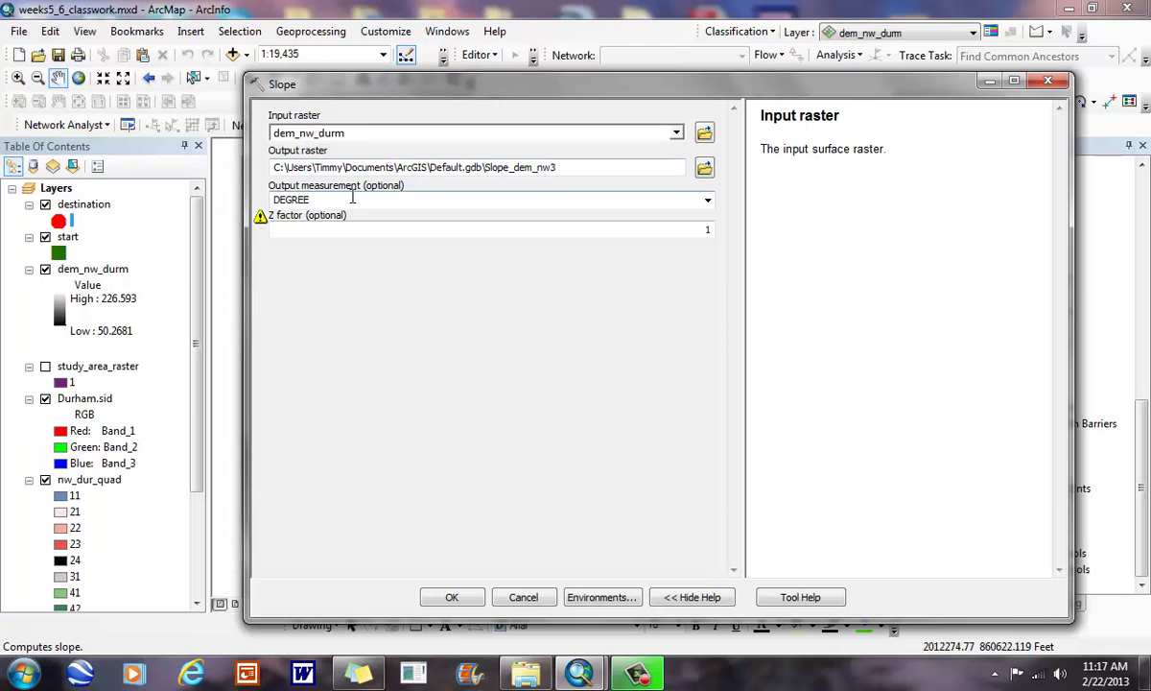
{"action": "left_click", "coordinate": [601, 224]}
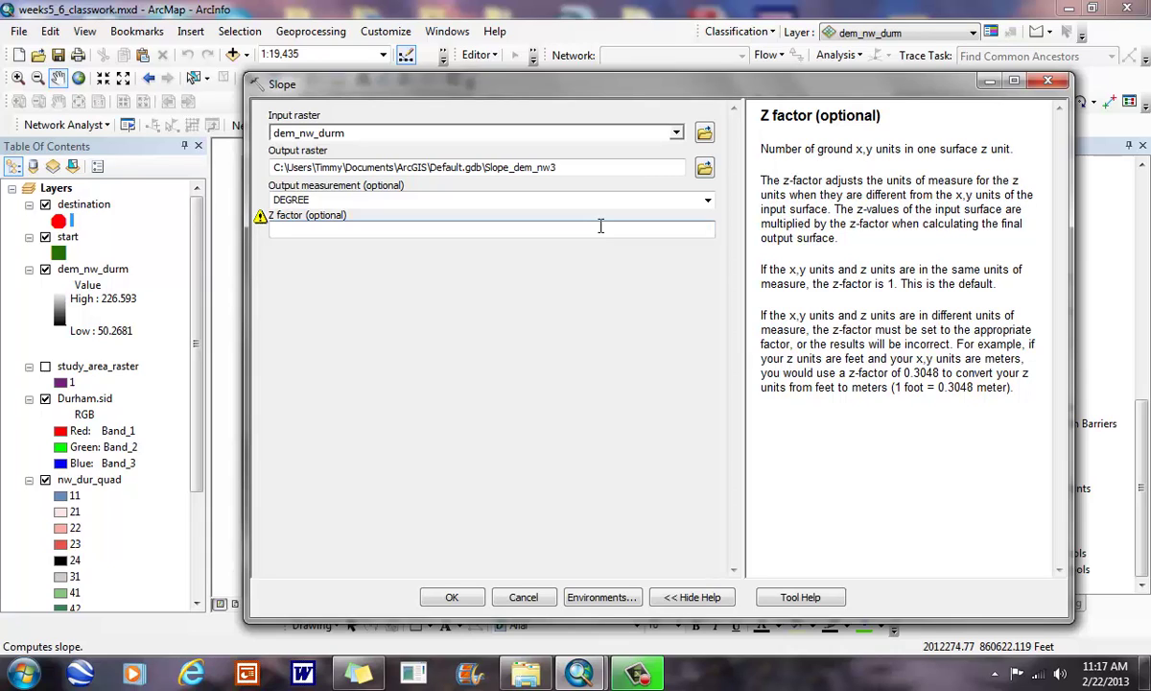
{"action": "type", "text": ".000093"}
- Set study_area_raster as the raster analysis mask in the environment settings and run the Slope tool
{"action": "left_click", "coordinate": [615, 597]}
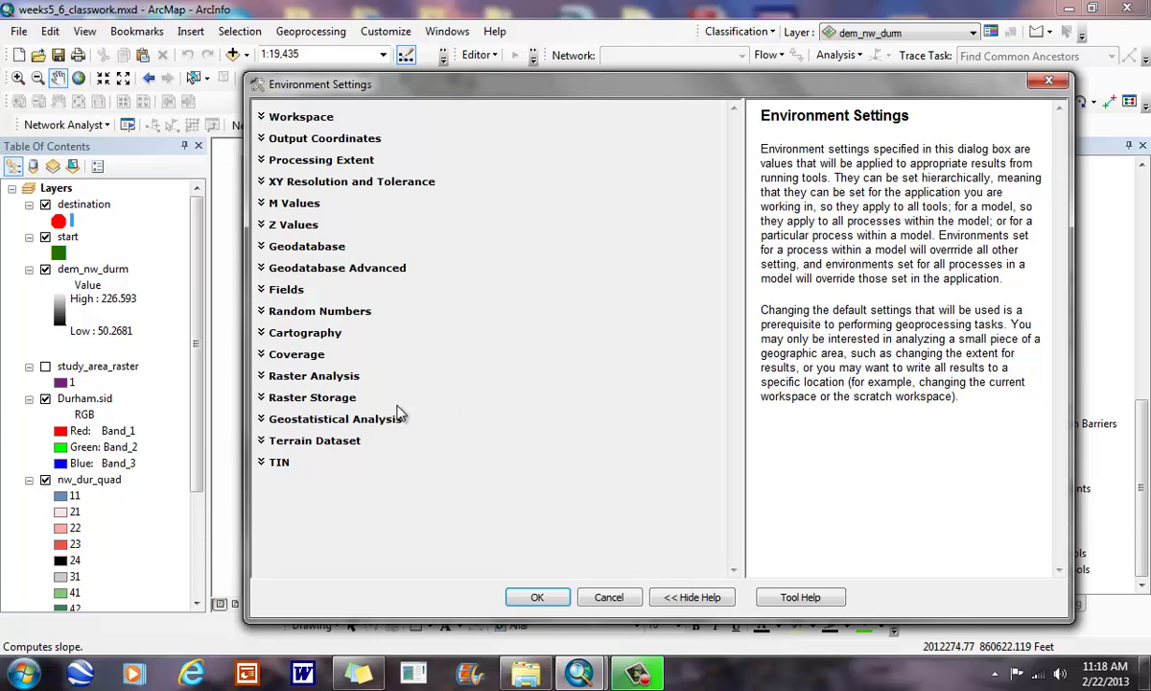
{"action": "left_click", "coordinate": [319, 375]}
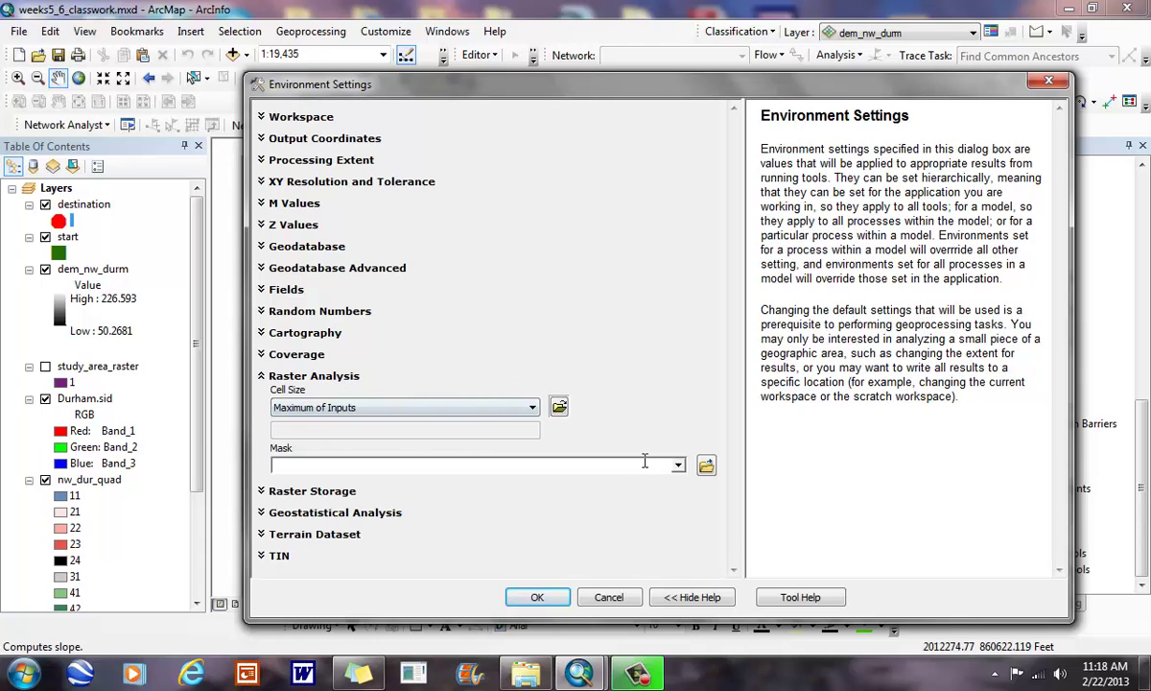
{"action": "left_click", "coordinate": [677, 466]}
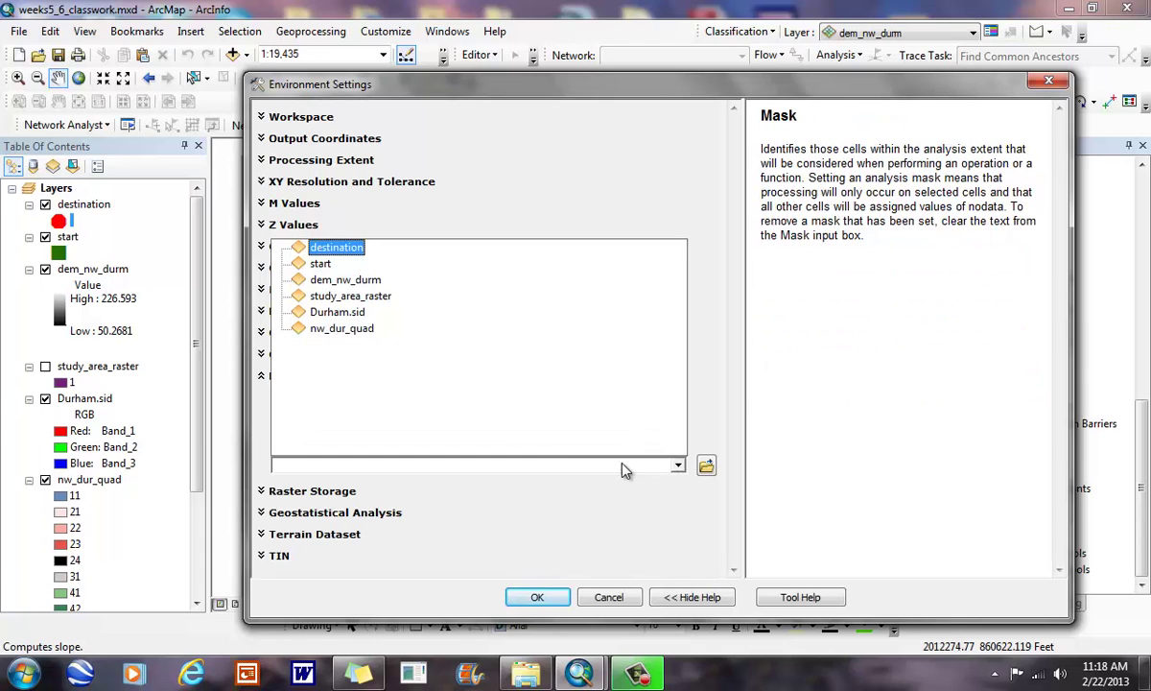
{"action": "left_click", "coordinate": [365, 296]}
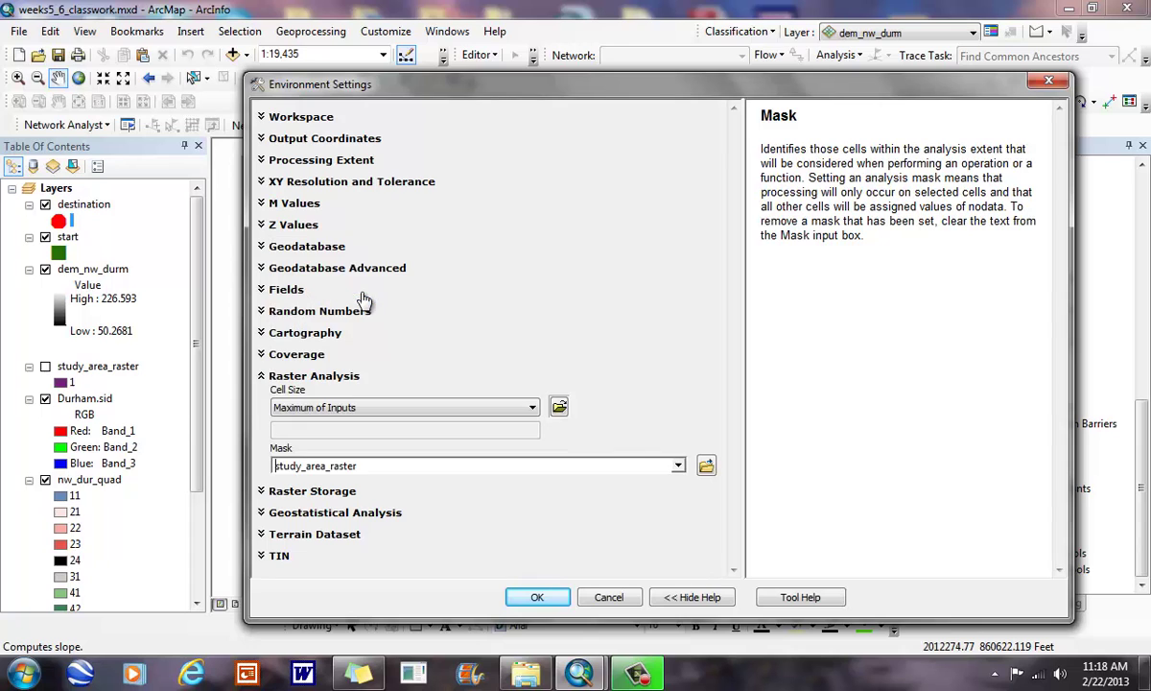
{"action": "left_click", "coordinate": [542, 596]}
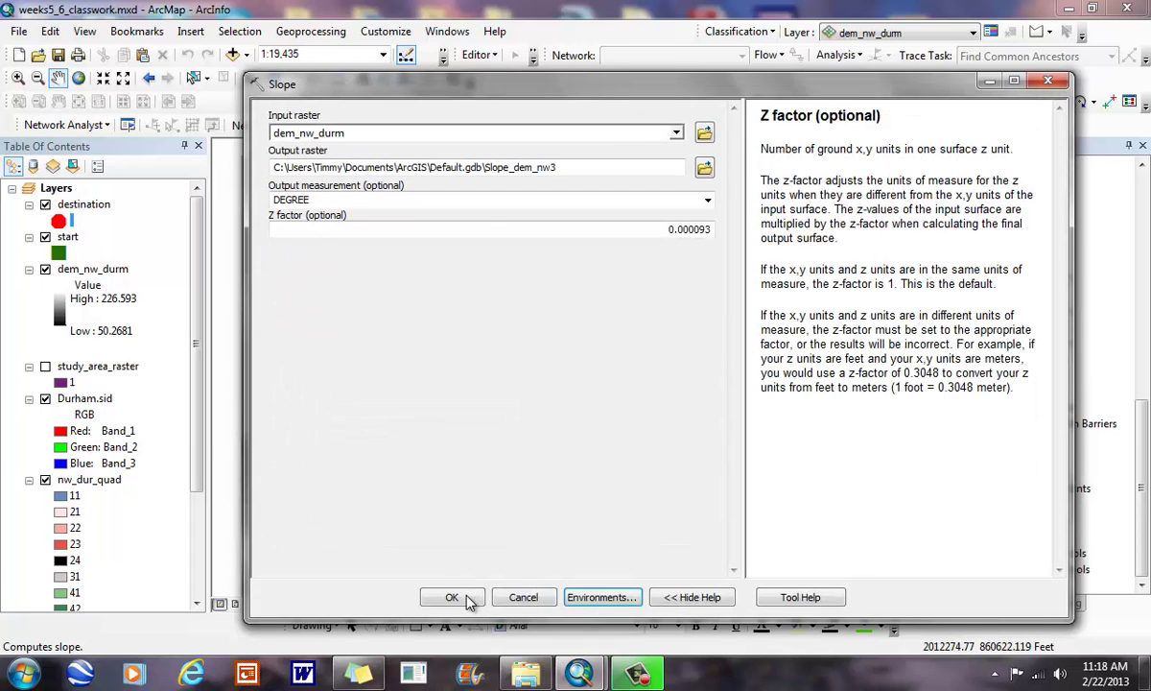
{"action": "left_click", "coordinate": [466, 599]}
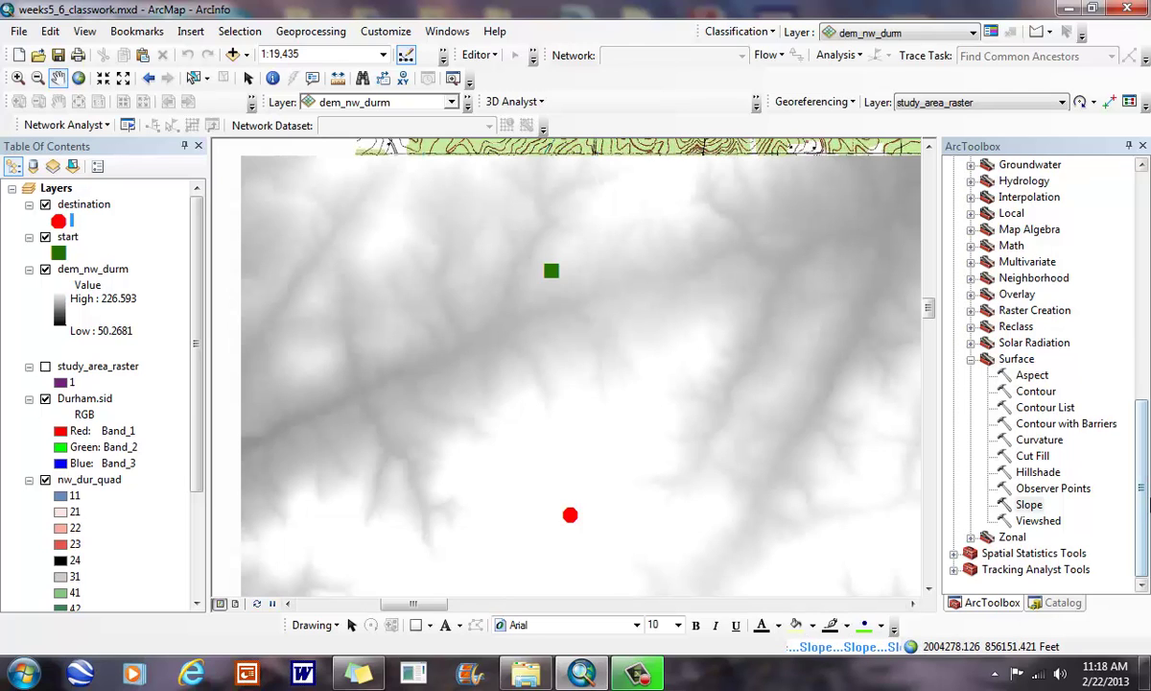
- Locate the Cost Distance and Cost Back Link tools in the Spatial Analyst Distance toolset
{"action": "left_click_drag", "start_coordinate": [1148, 509], "coordinate": [1133, 366]}
{"action": "left_click", "coordinate": [1045, 343]}
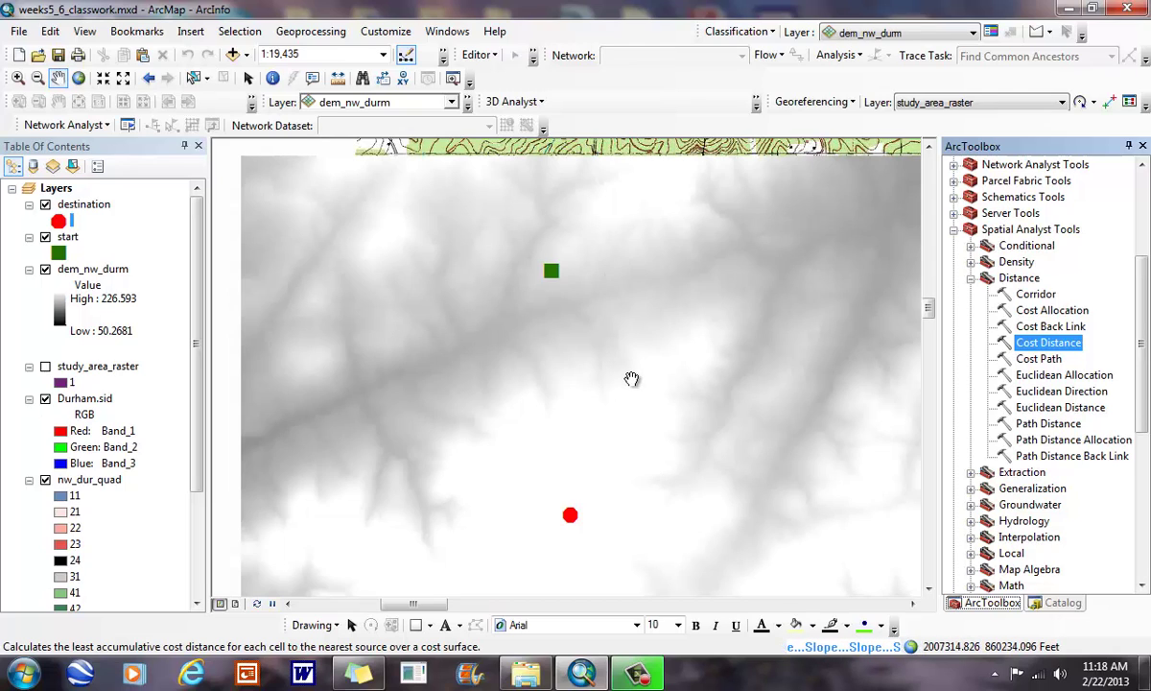
{"action": "left_click", "coordinate": [1053, 327]}
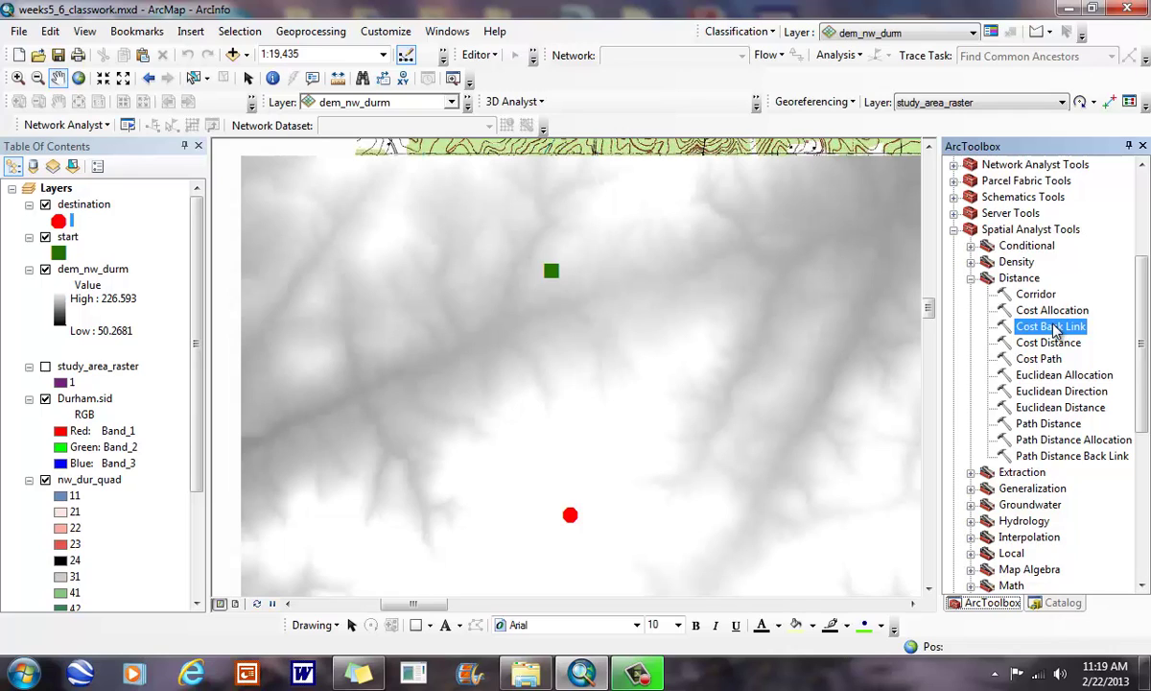
{"action": "left_click", "coordinate": [204, 351]}
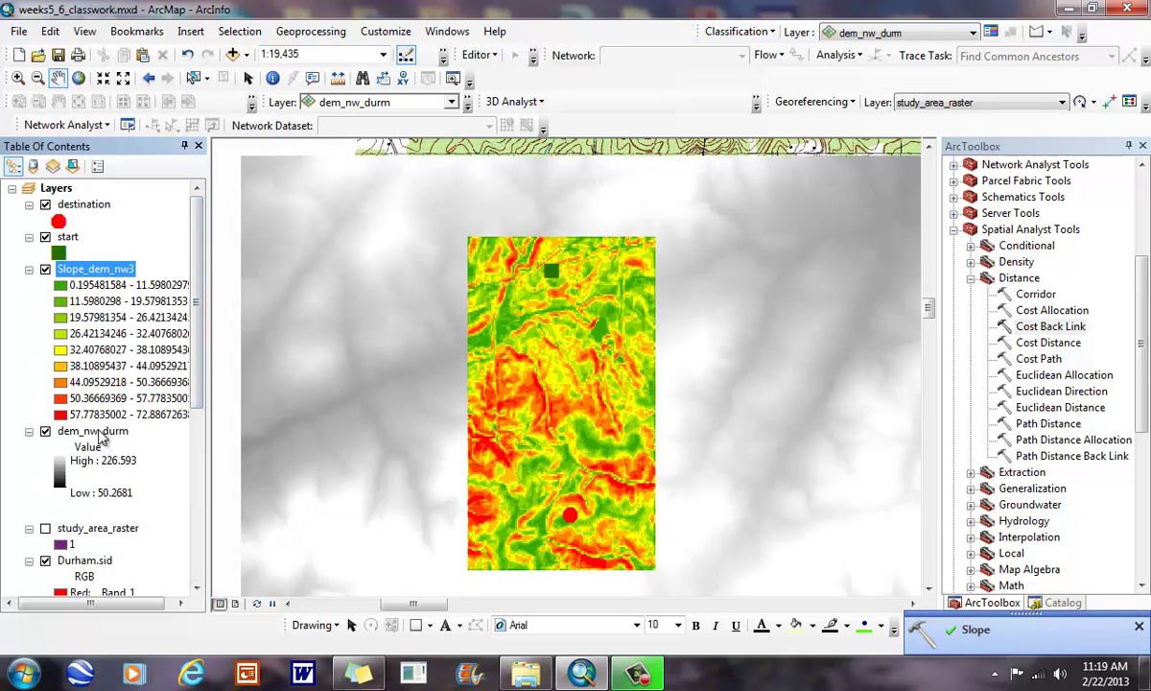
- Remove the dem_nw_durm layer from the map
{"action": "left_click", "coordinate": [96, 430]}
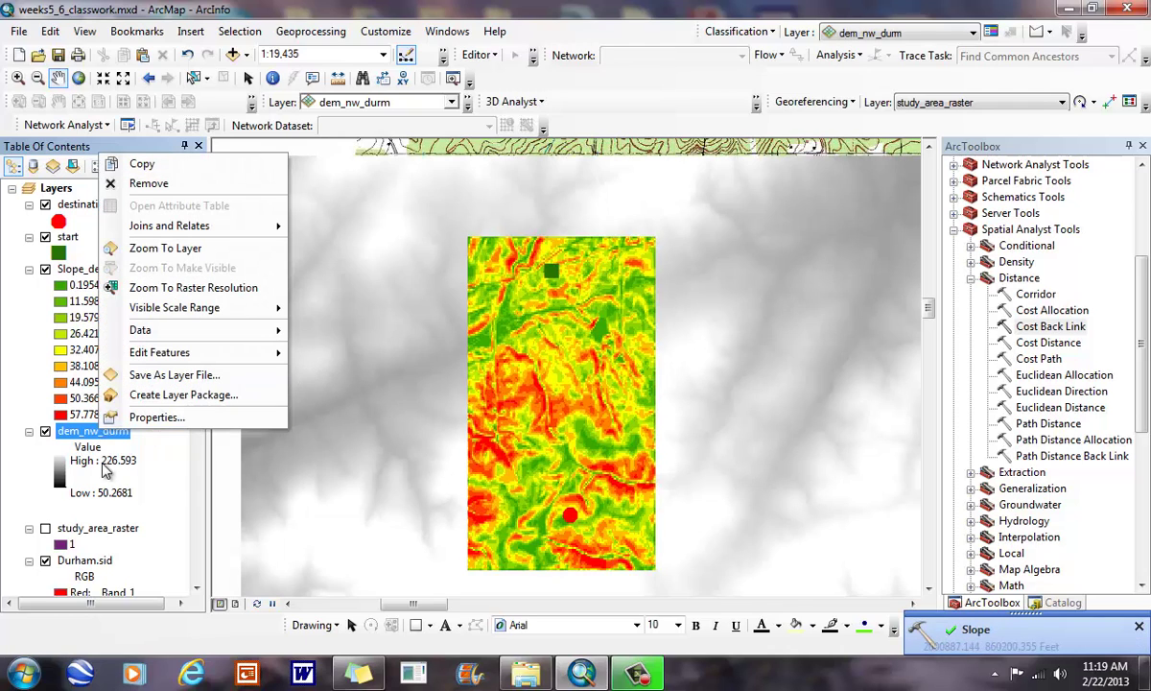
{"action": "right_click", "coordinate": [78, 432]}
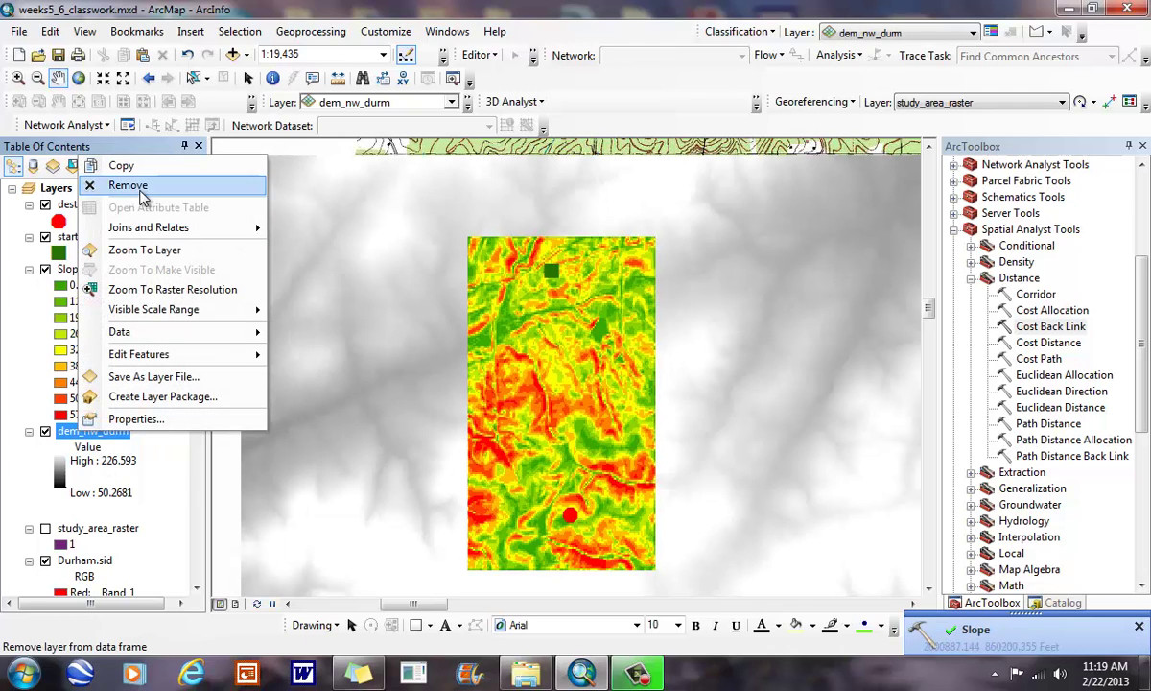
{"action": "left_click", "coordinate": [129, 186]}
- Hide the nw_dur_quad land cover layer so the slope raster shows over the topographic map
{"action": "scroll", "coordinate": [192, 359], "scroll_direction": "down", "scroll_amount": 3}
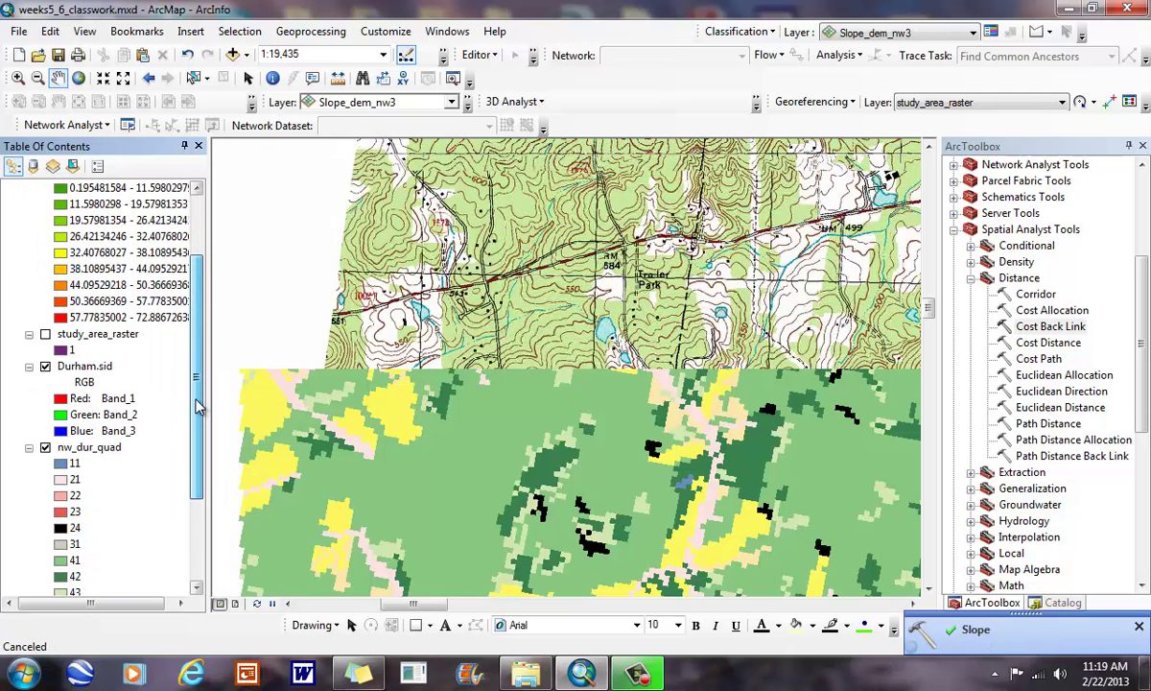
{"action": "left_click", "coordinate": [128, 335]}
{"action": "right_click", "coordinate": [131, 342]}
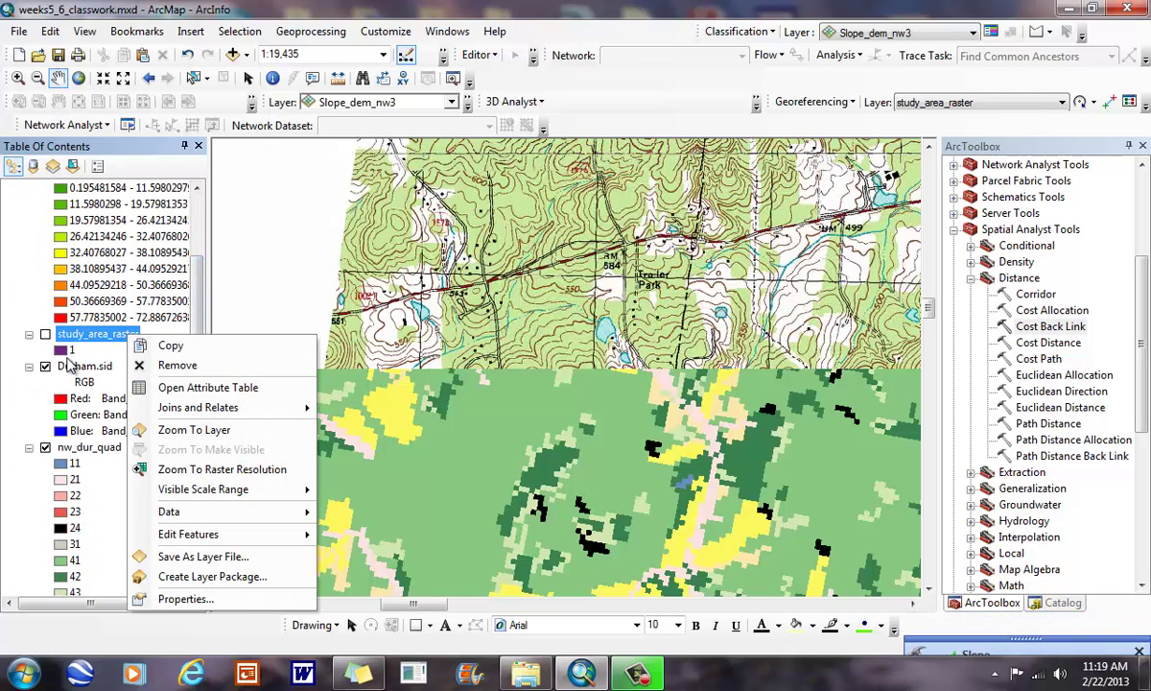
{"action": "key", "text": "Escape"}
{"action": "scroll", "coordinate": [182, 403], "scroll_direction": "down", "scroll_amount": 2}
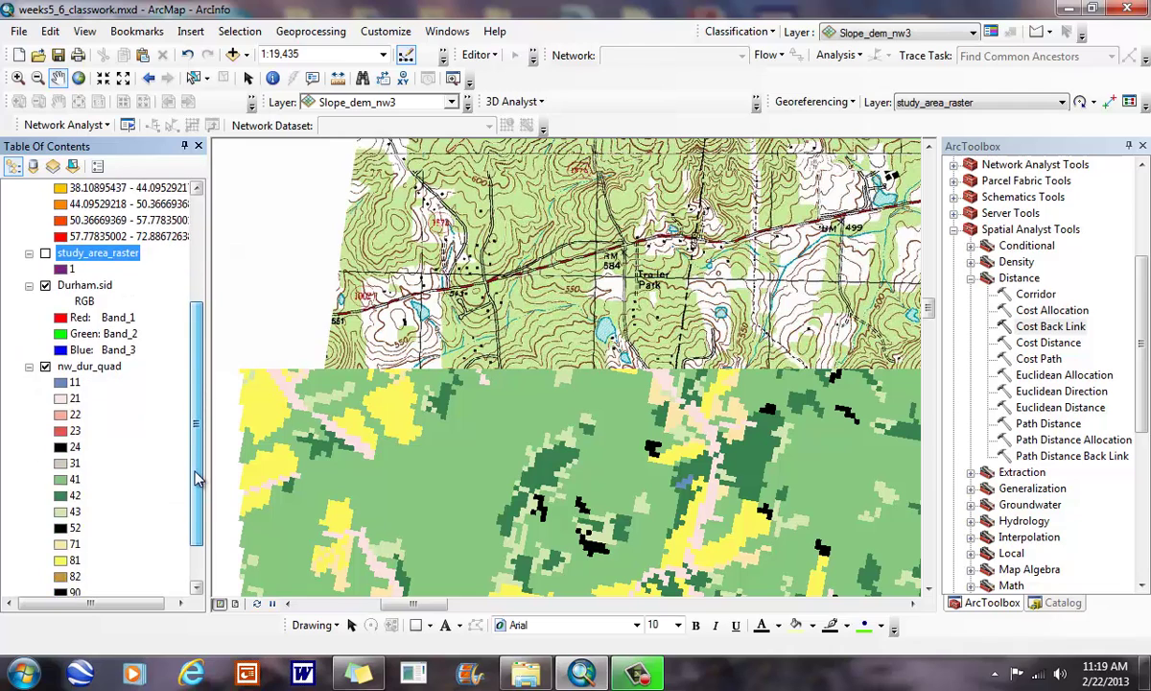
{"action": "scroll", "coordinate": [191, 333], "scroll_direction": "up", "scroll_amount": 5}
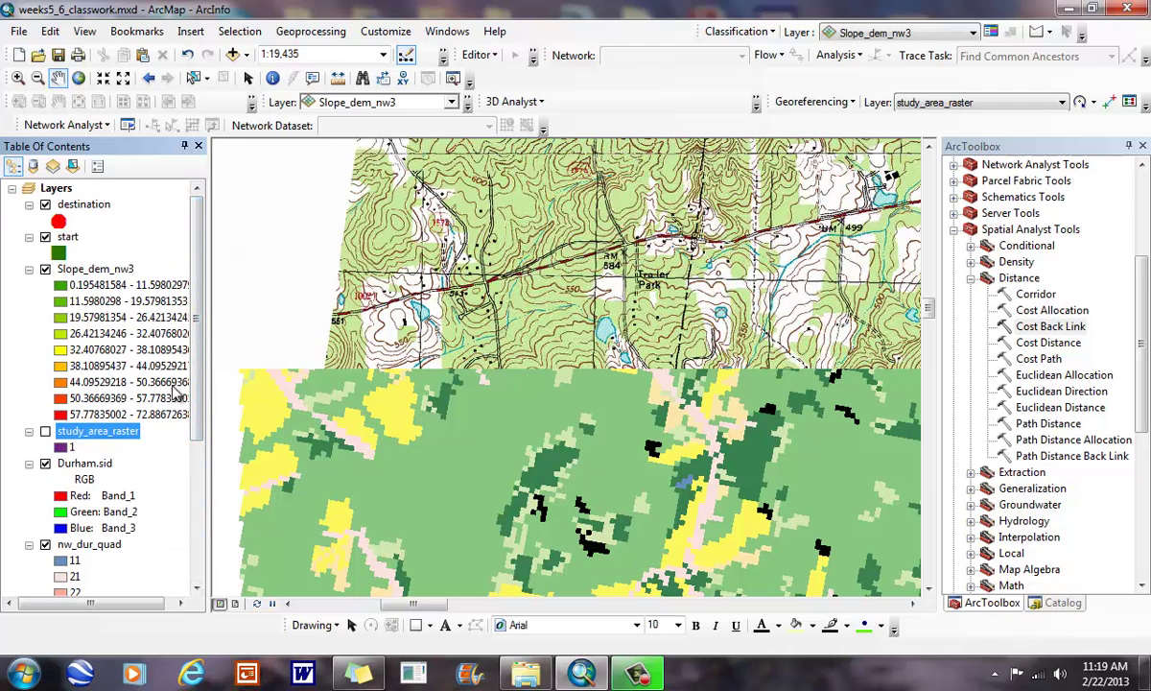
{"action": "left_click", "coordinate": [45, 544]}
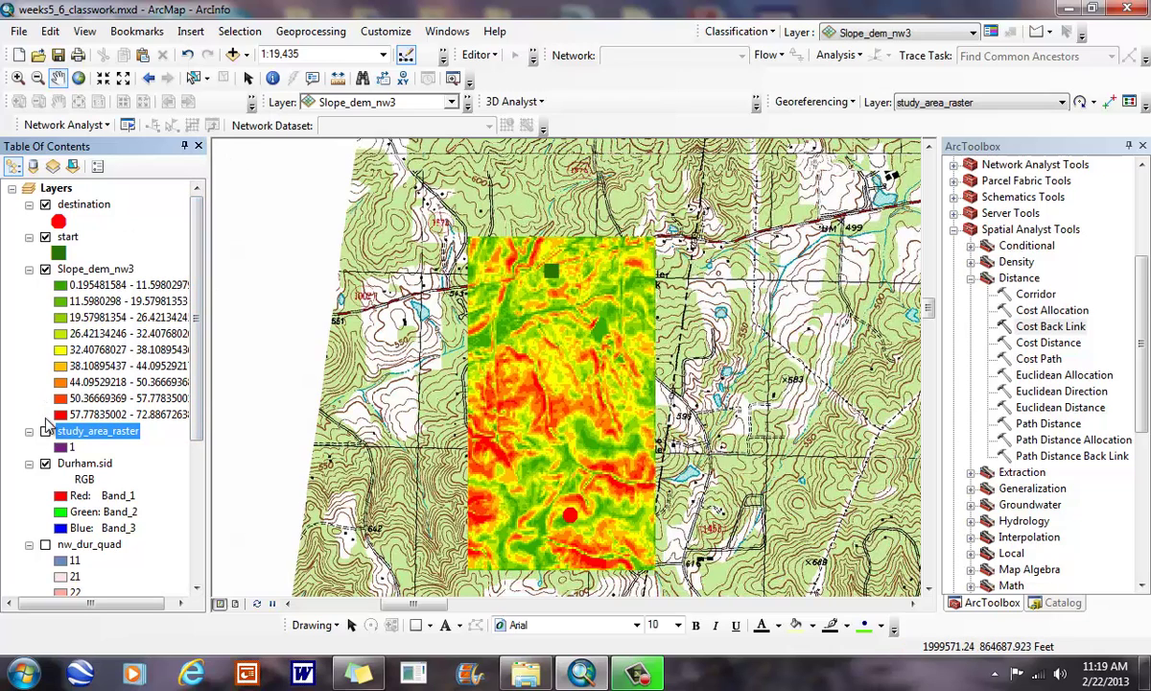
- Hide the Slope_dem_nw3 layer to expose the topographic map between the start and destination points
{"action": "left_click", "coordinate": [19, 78]}
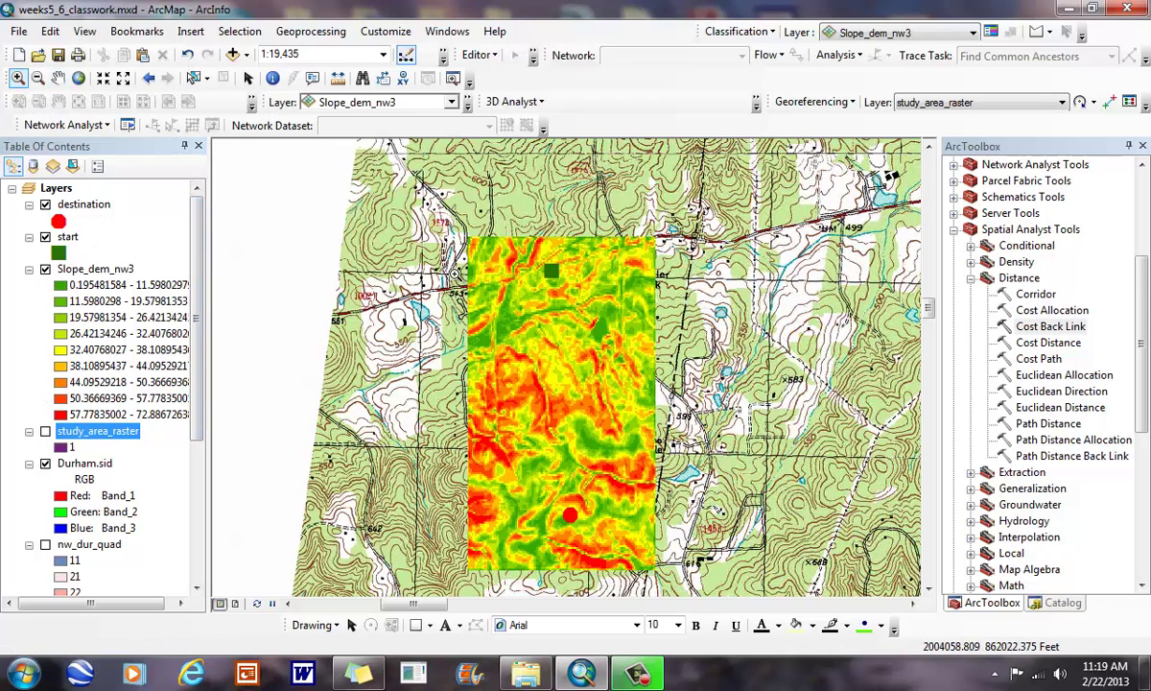
{"action": "left_click_drag", "start_coordinate": [647, 495], "coordinate": [507, 248]}
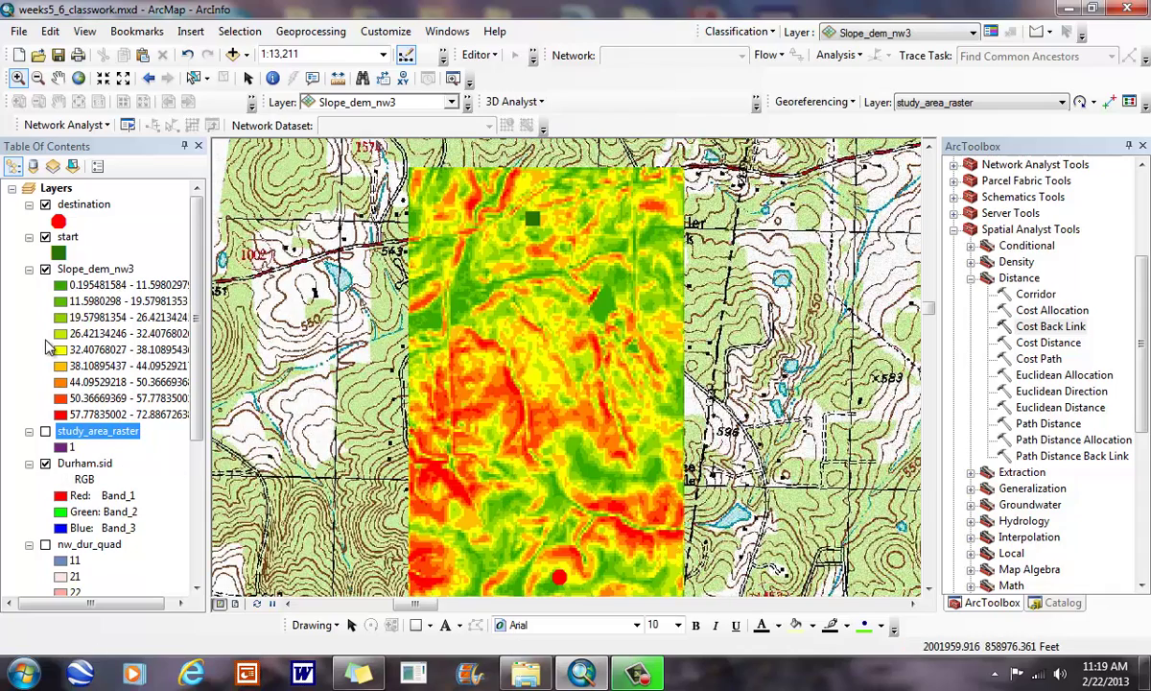
{"action": "left_click", "coordinate": [45, 270]}
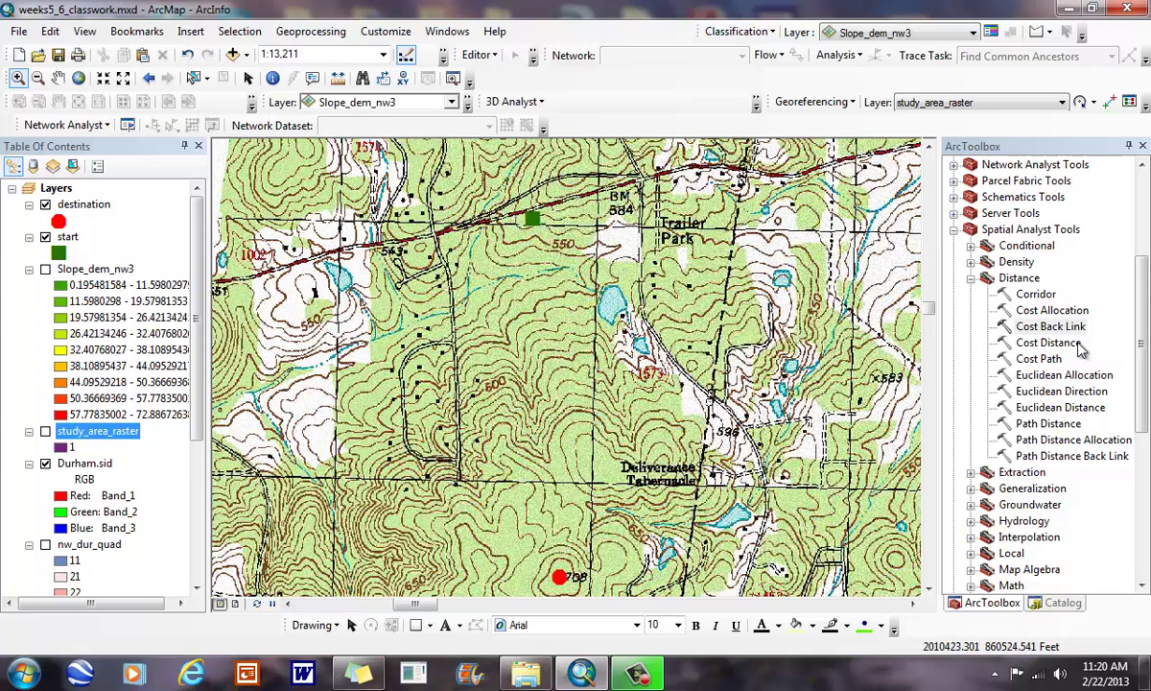
- Run Cost Distance with start as the source and Slope_dem_nw3 as the cost raster, turning on the Slope_dem_nw3 layer
{"action": "double_click", "coordinate": [1050, 343]}
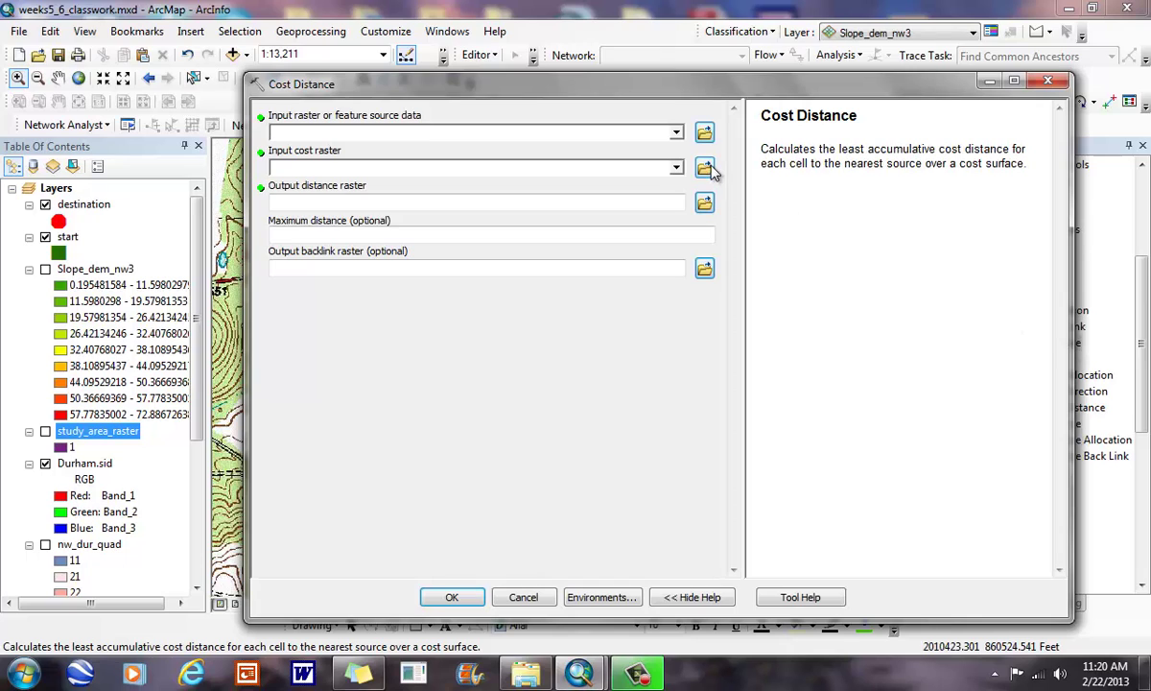
{"action": "left_click", "coordinate": [676, 134]}
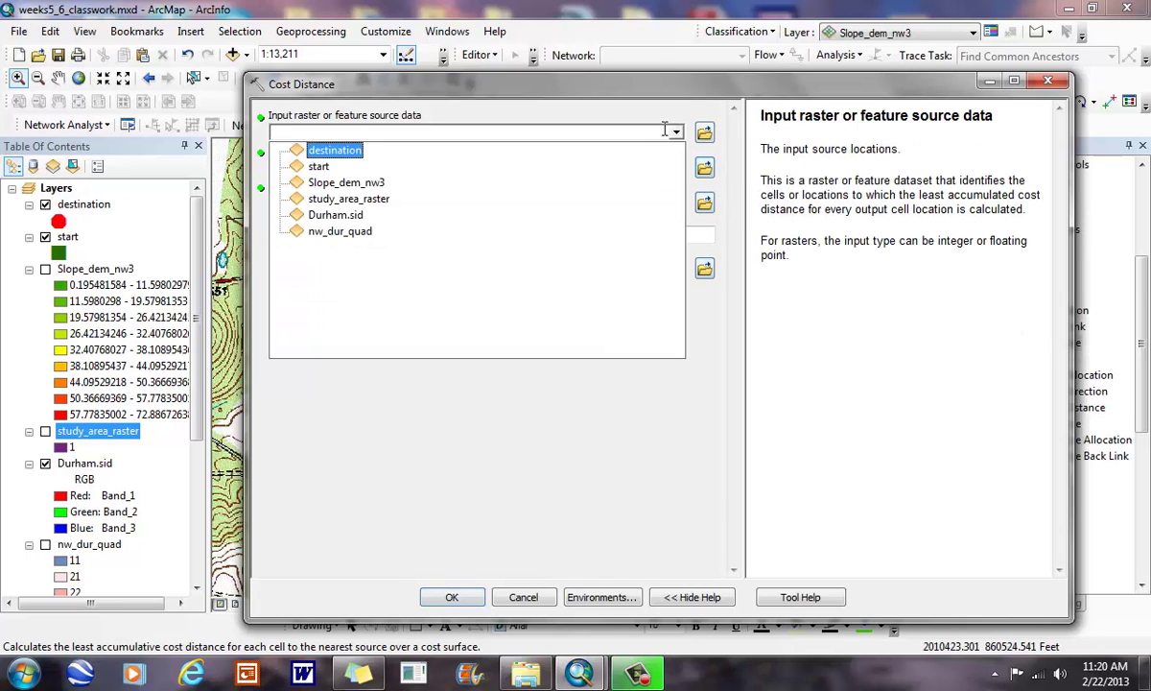
{"action": "left_click", "coordinate": [320, 168]}
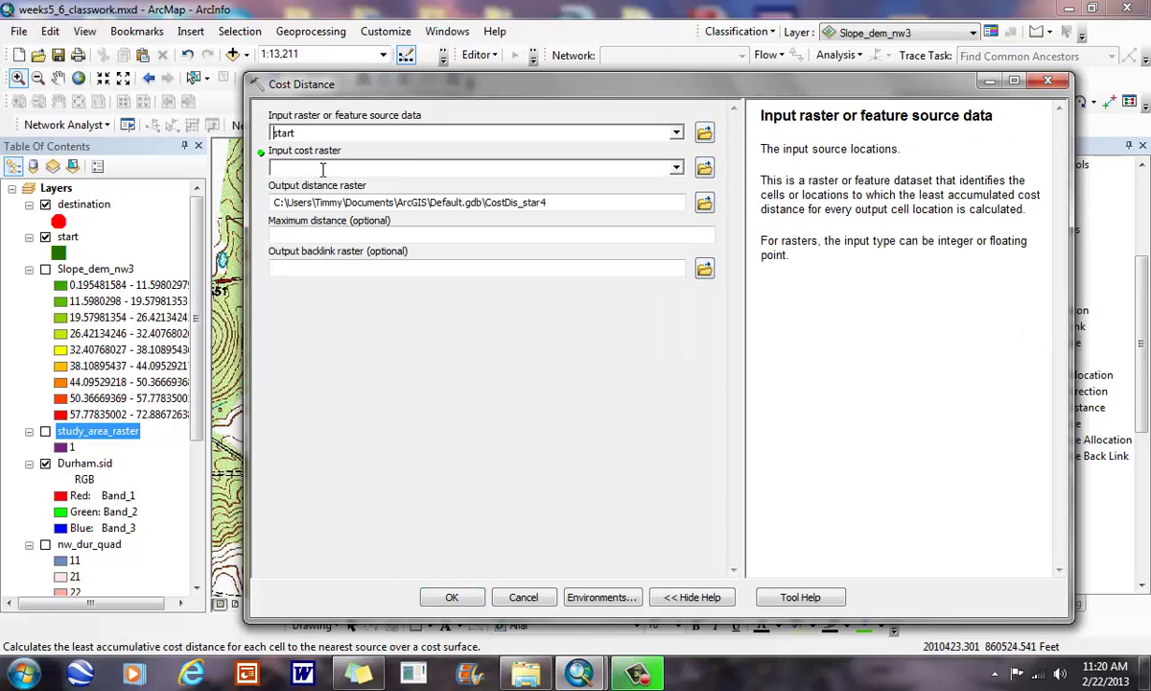
{"action": "left_click", "coordinate": [677, 169]}
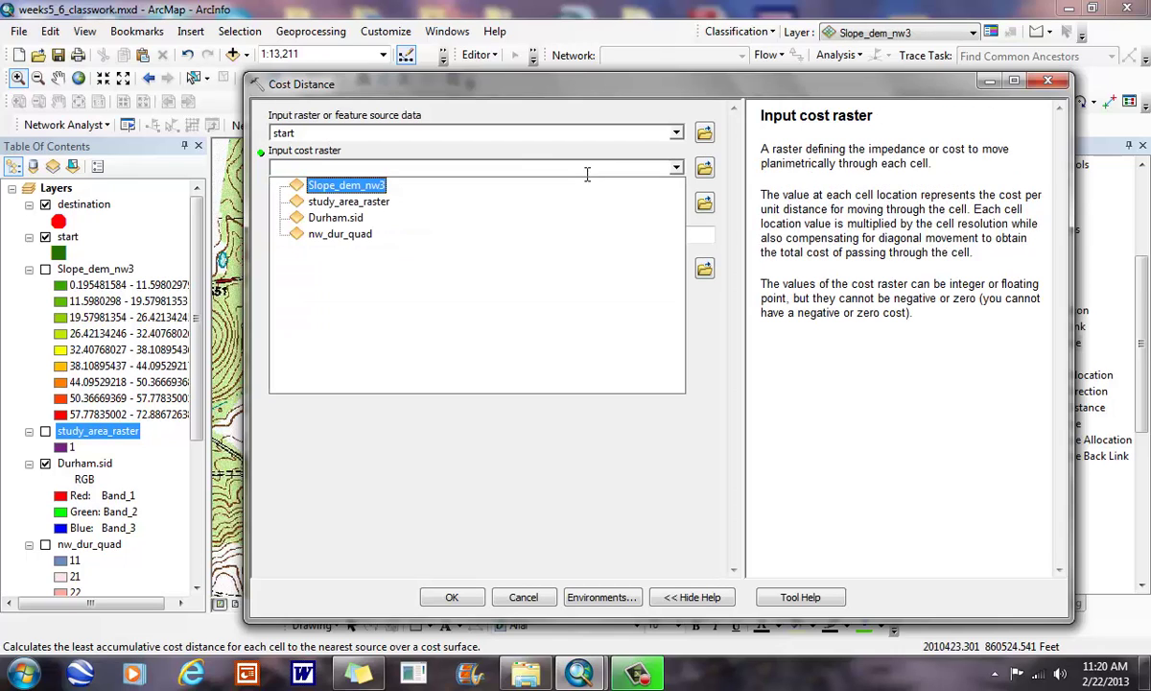
{"action": "left_click", "coordinate": [347, 186]}
{"action": "mouse_move", "coordinate": [422, 84]}
{"action": "left_mouse_down"}
{"action": "mouse_move", "coordinate": [883, 84]}
{"action": "mouse_move", "coordinate": [518, 87]}
{"action": "left_mouse_up"}
{"action": "left_click", "coordinate": [46, 270]}
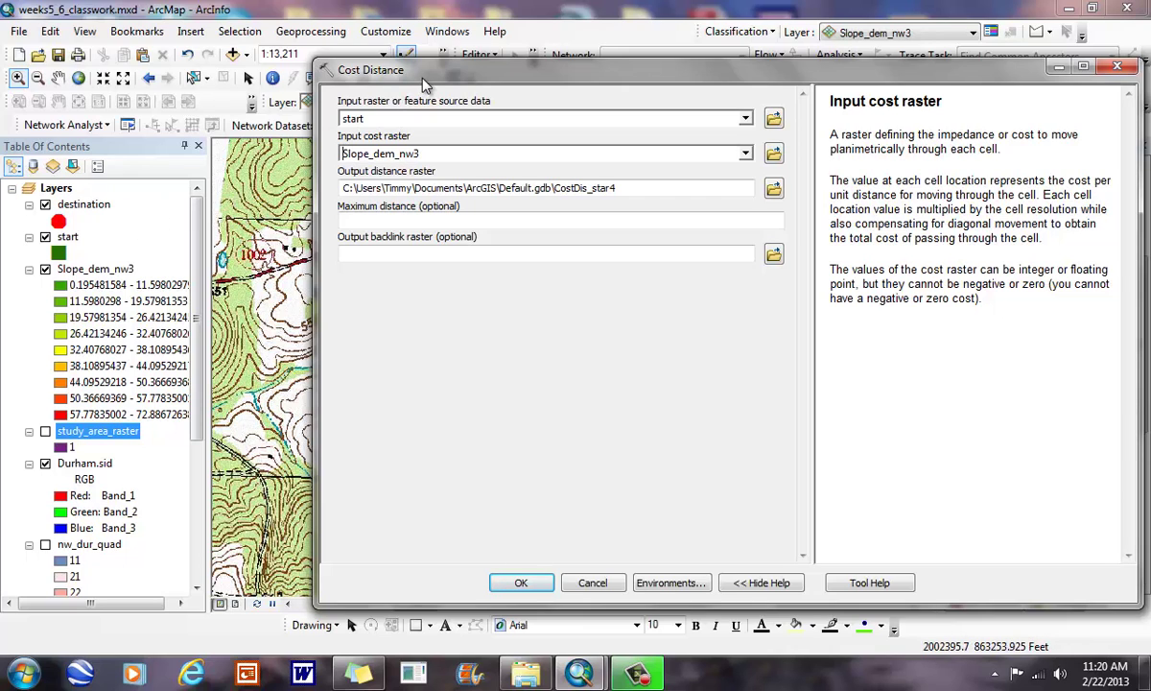
{"action": "left_click", "coordinate": [523, 583]}
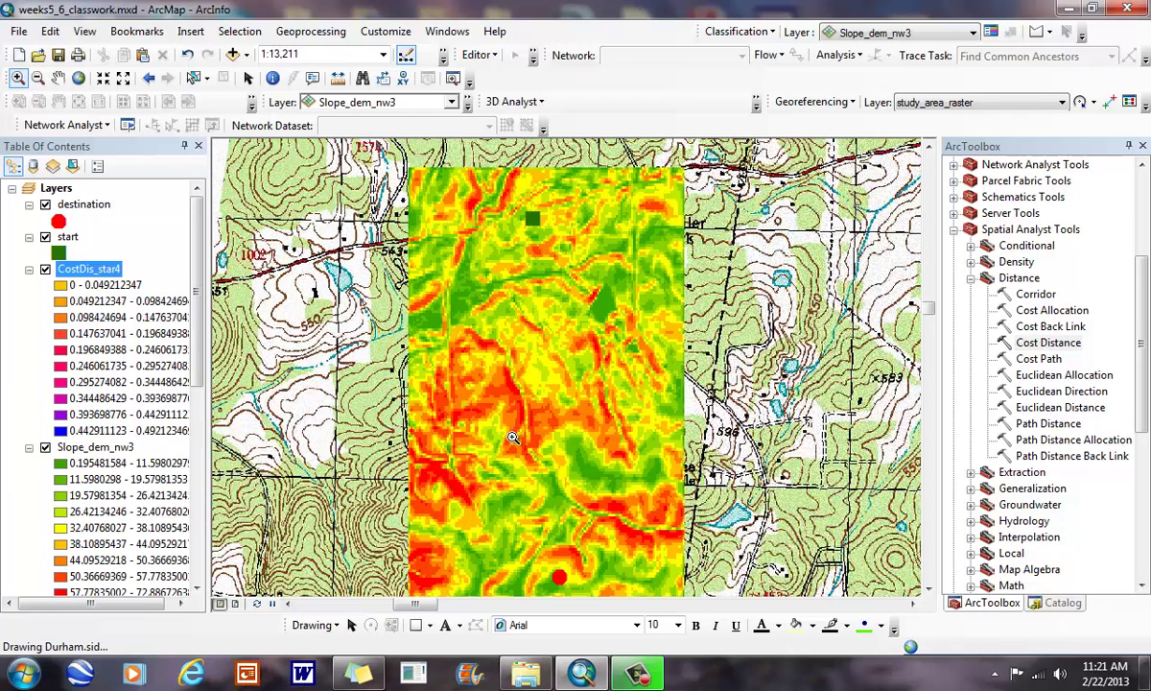
- Compare the CostDis_star4 raster with the underlying slope raster by toggling its visibility, leaving it shown
{"action": "left_click", "coordinate": [45, 269]}
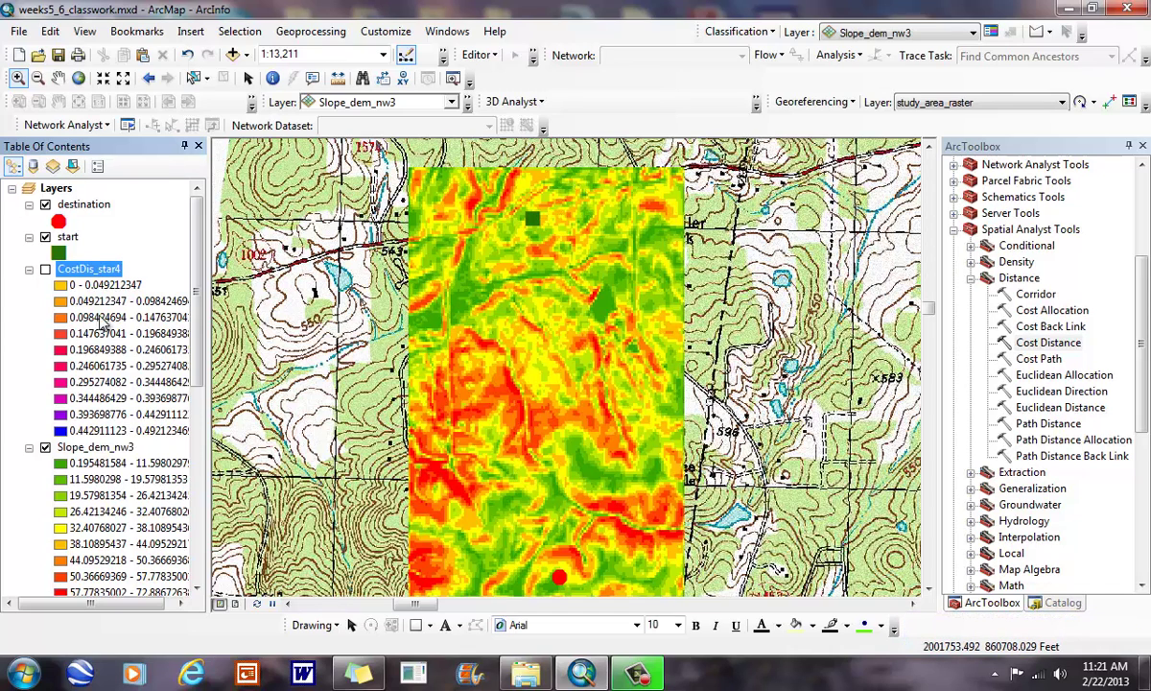
{"action": "left_click", "coordinate": [45, 270]}
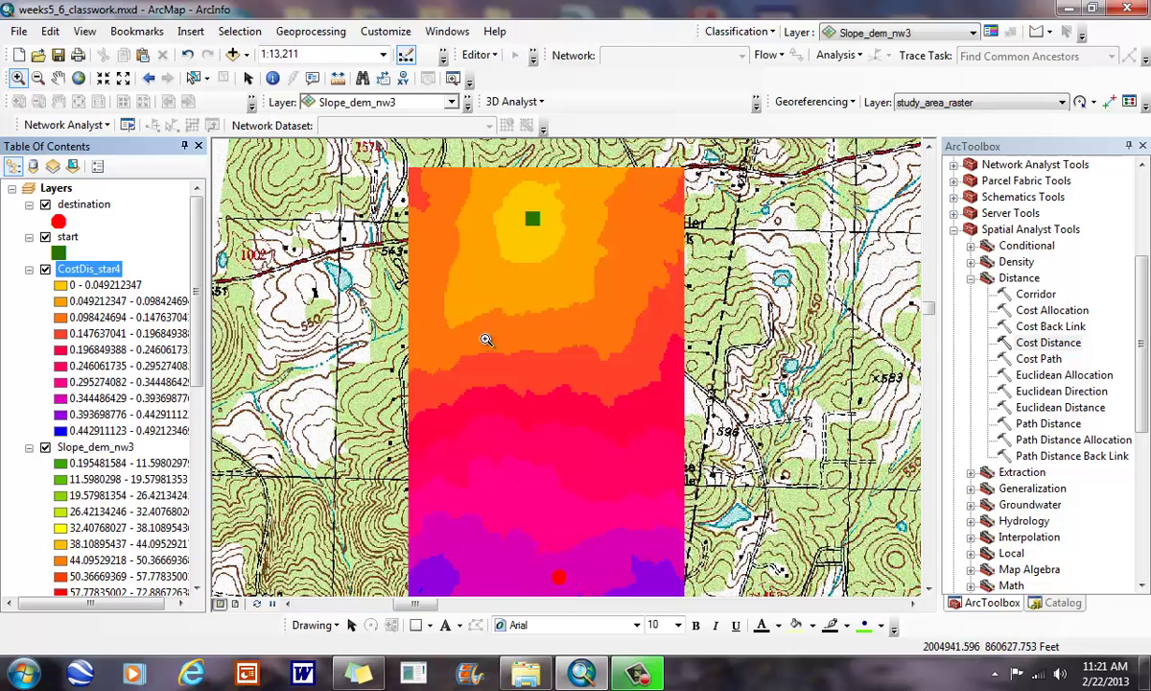
{"action": "left_click", "coordinate": [45, 269]}
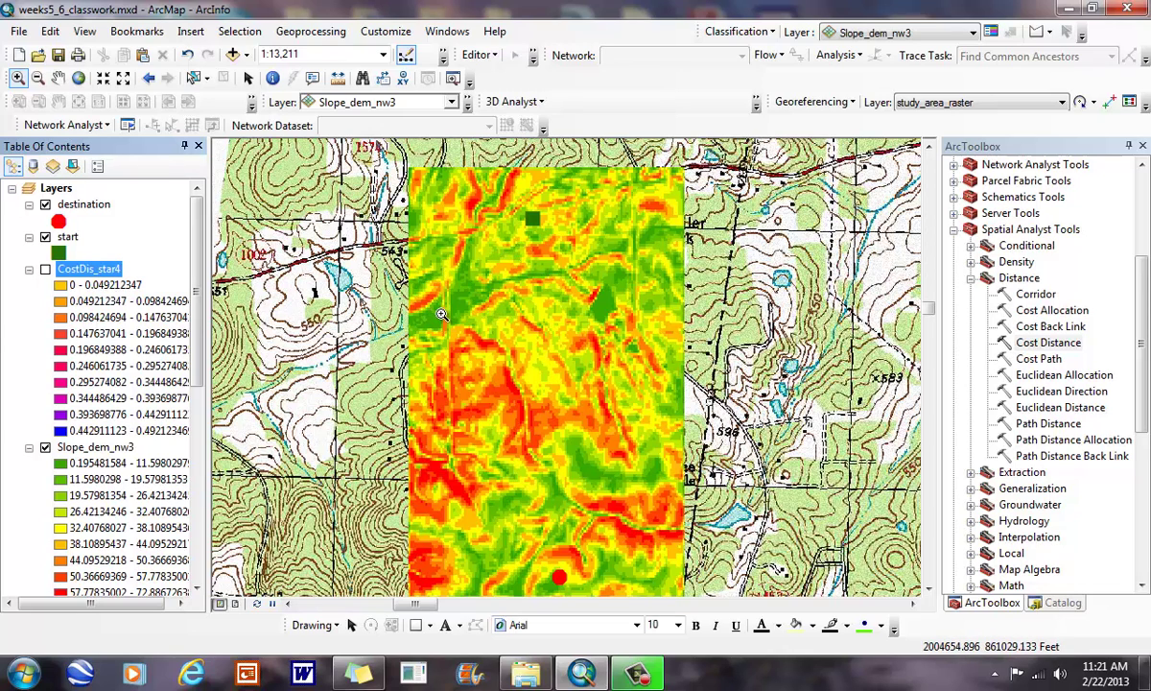
{"action": "left_click", "coordinate": [46, 270]}
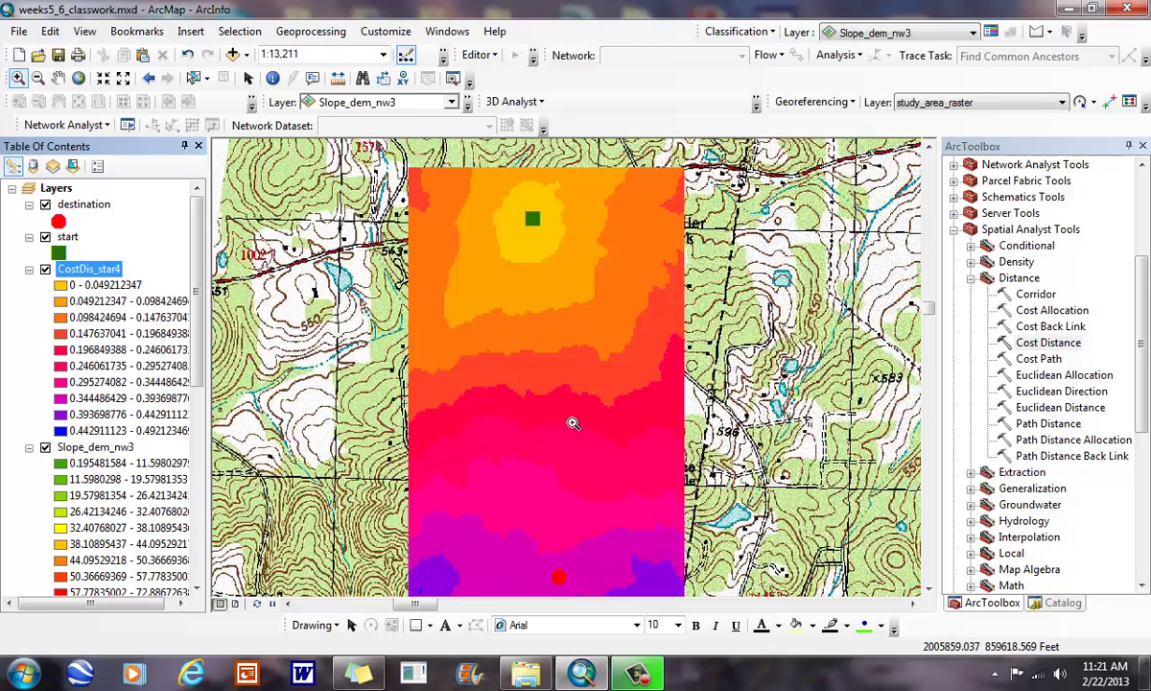
- Run Cost Back Link with start as the source and Slope_dem_nw3 as the cost raster
{"action": "left_click", "coordinate": [1065, 327]}
{"action": "double_click", "coordinate": [1065, 327]}
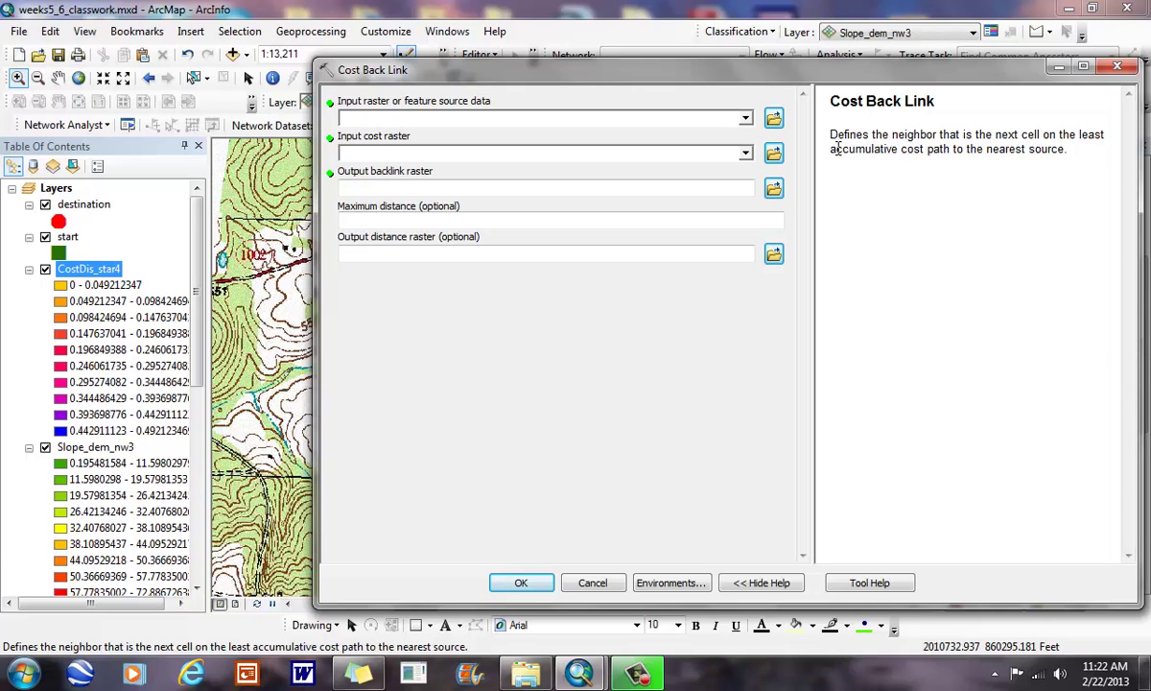
{"action": "left_click", "coordinate": [746, 119]}
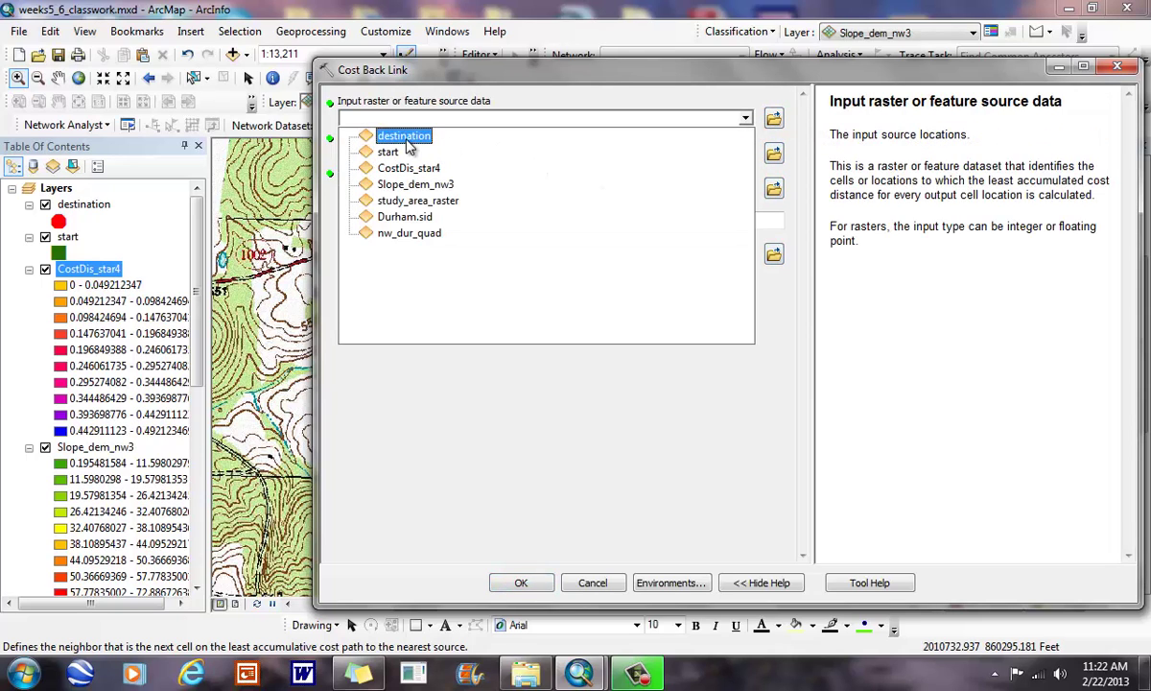
{"action": "left_click", "coordinate": [390, 152]}
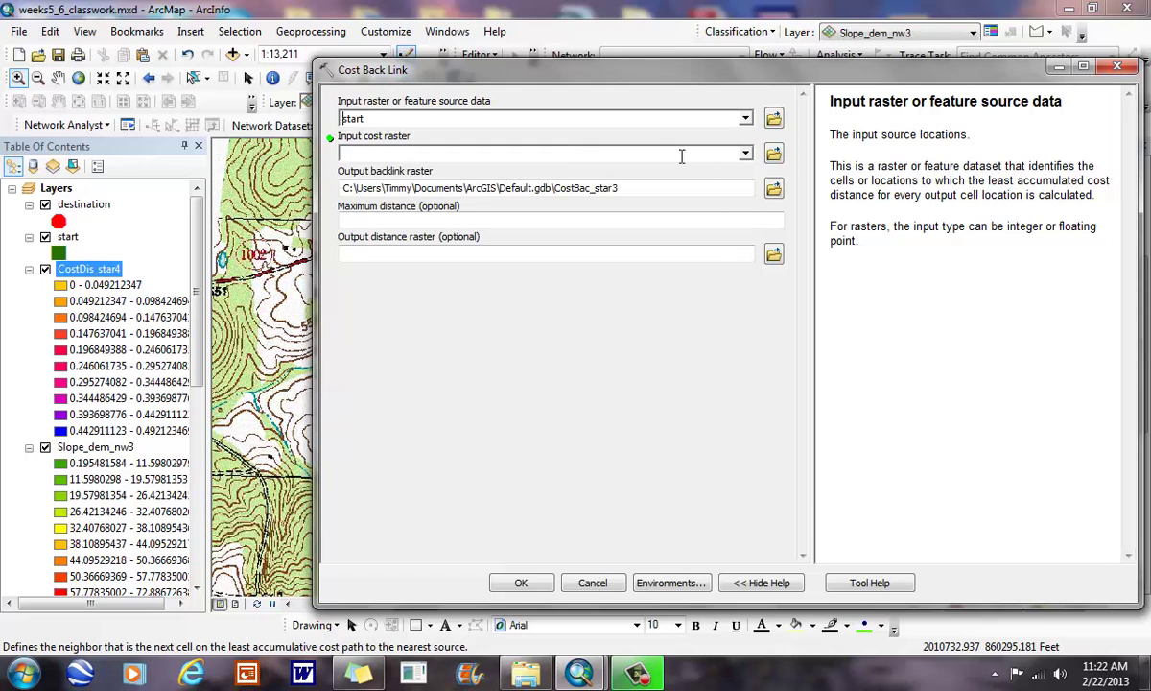
{"action": "left_click", "coordinate": [748, 153]}
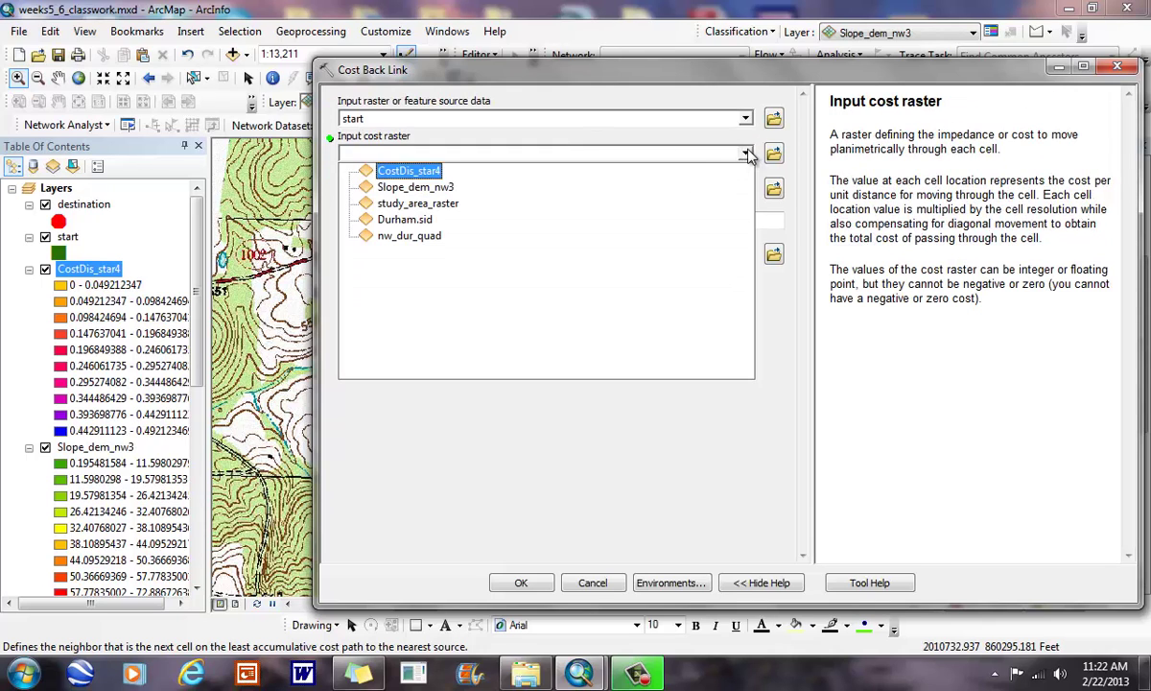
{"action": "left_click", "coordinate": [434, 187]}
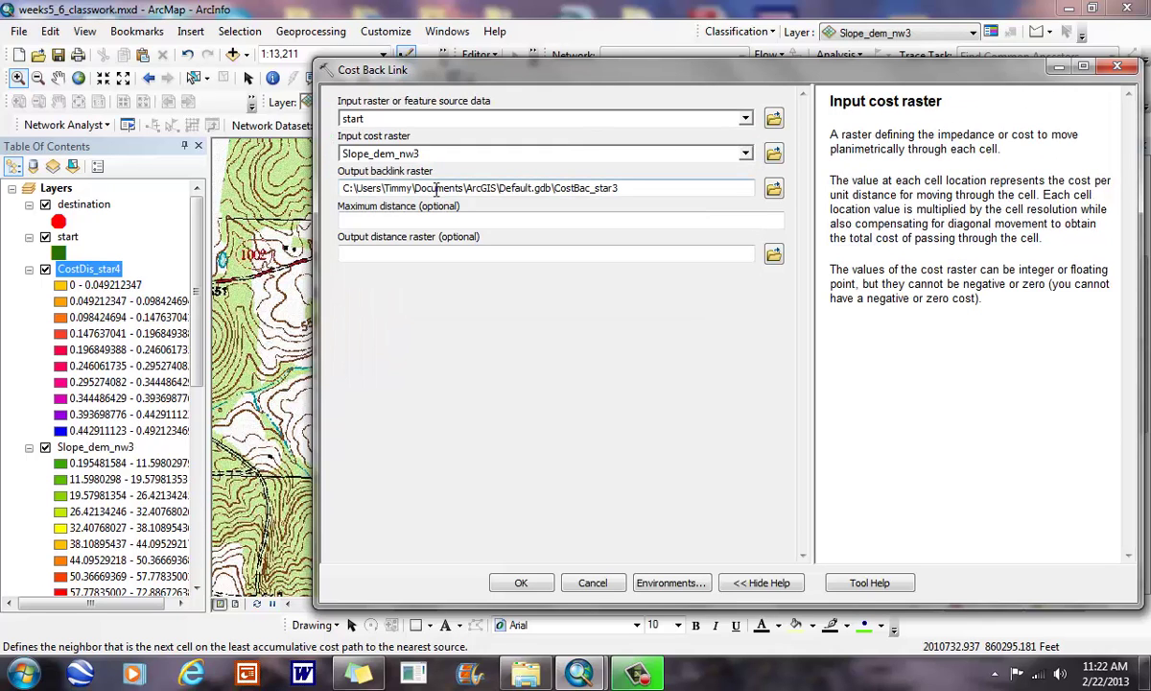
{"action": "left_click", "coordinate": [521, 583]}
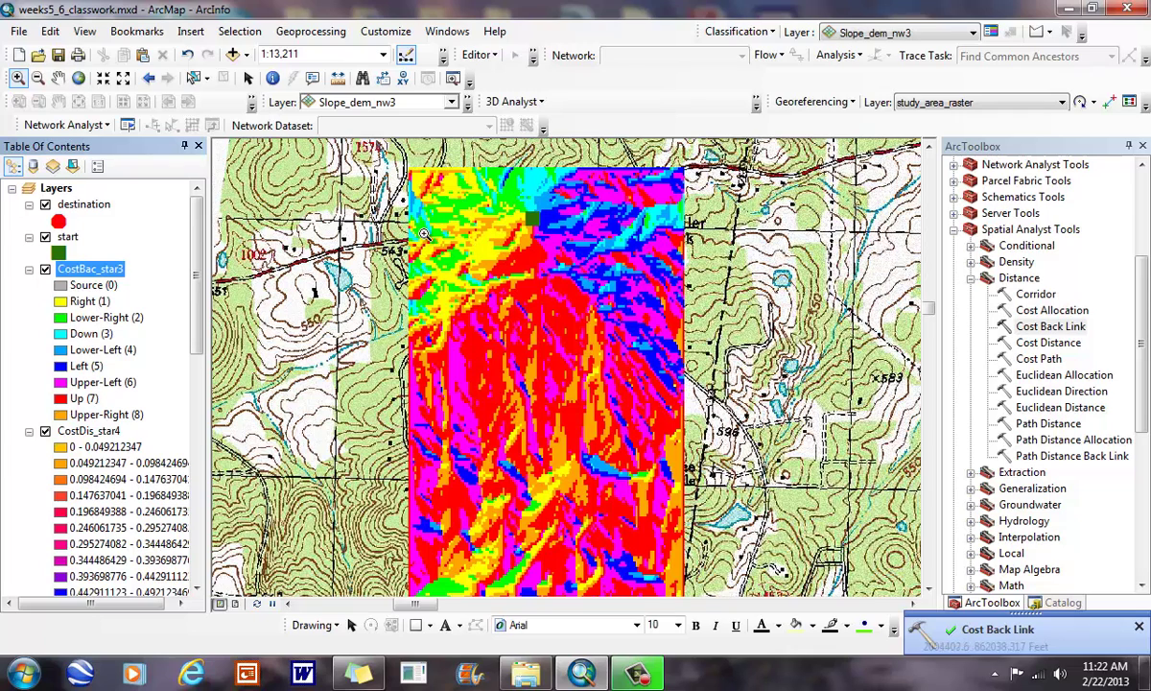
- Examine the back link raster's direction cells near the start point, dismiss the Windows color scheme message, and reframe the study area
{"action": "left_click_drag", "start_coordinate": [426, 196], "coordinate": [547, 290]}
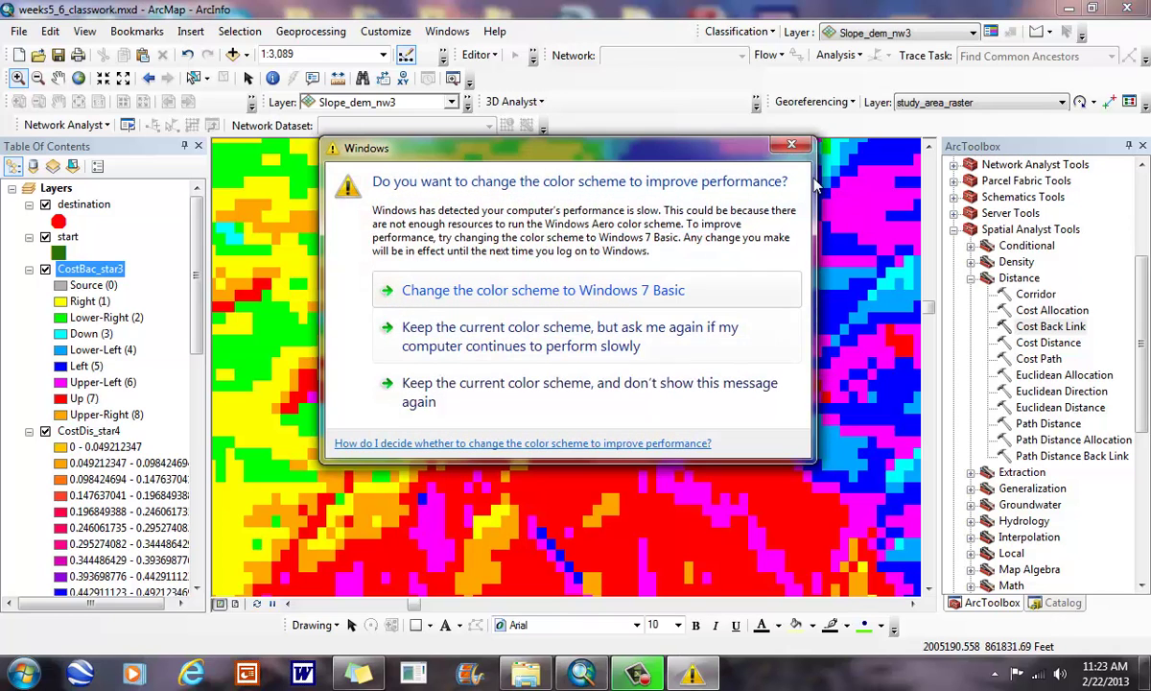
{"action": "left_click", "coordinate": [791, 146]}
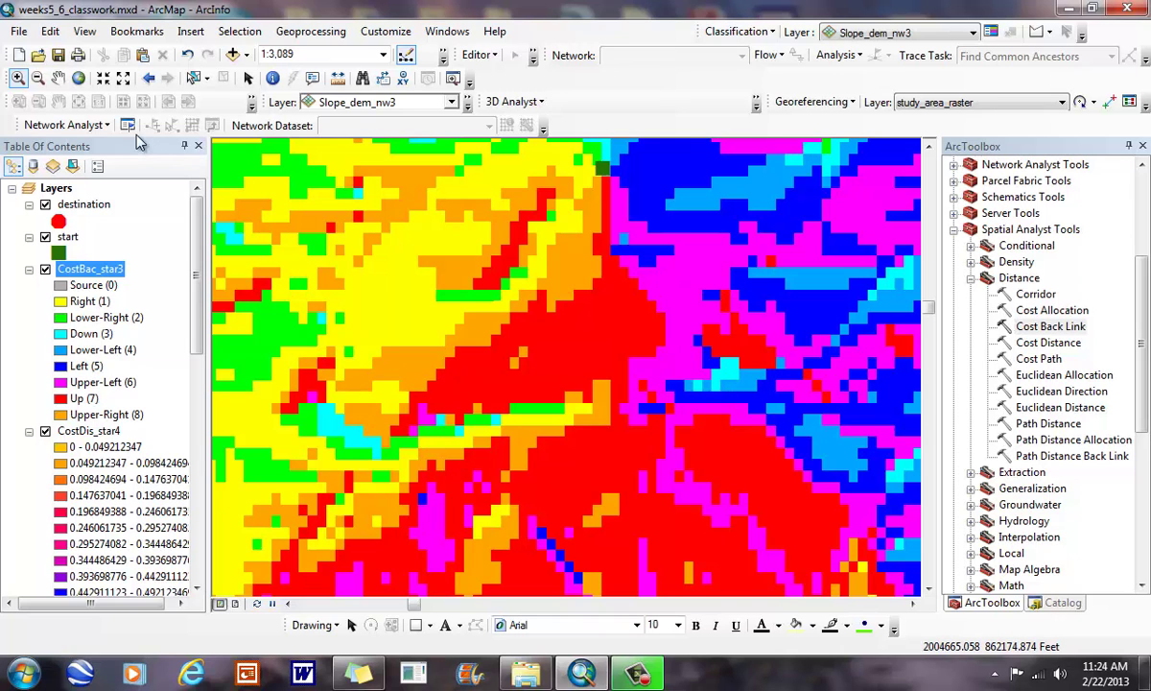
{"action": "right_click", "coordinate": [85, 269]}
{"action": "left_click", "coordinate": [140, 365]}
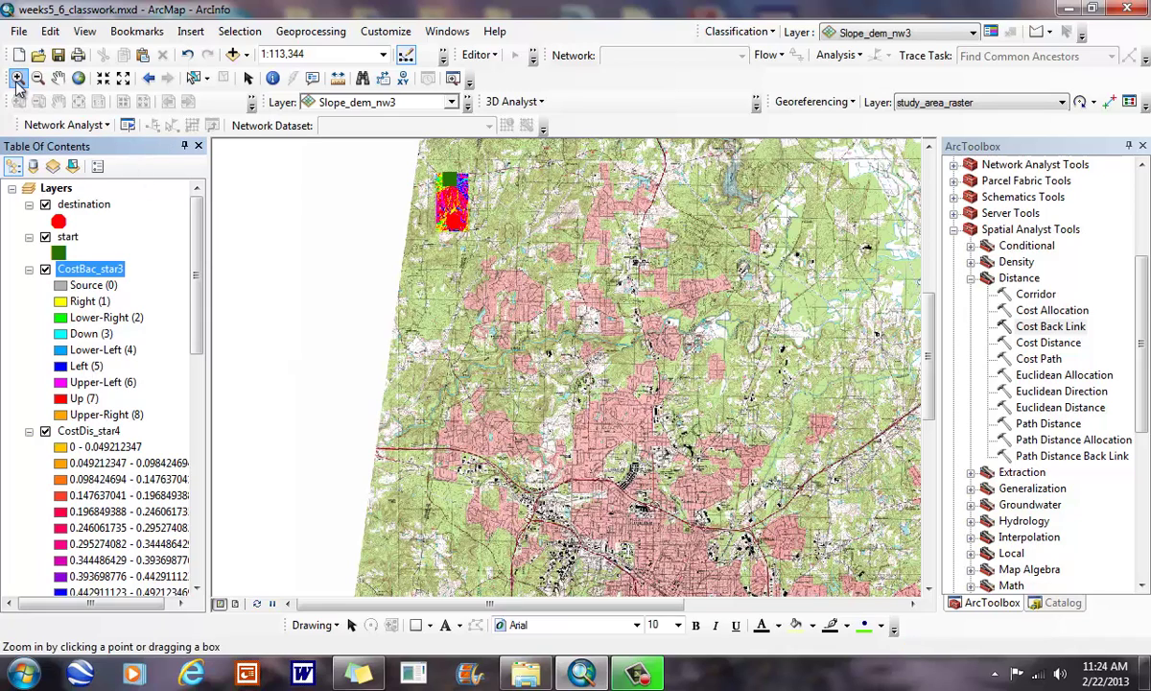
{"action": "left_click", "coordinate": [17, 79]}
{"action": "left_click_drag", "start_coordinate": [427, 166], "coordinate": [481, 226]}
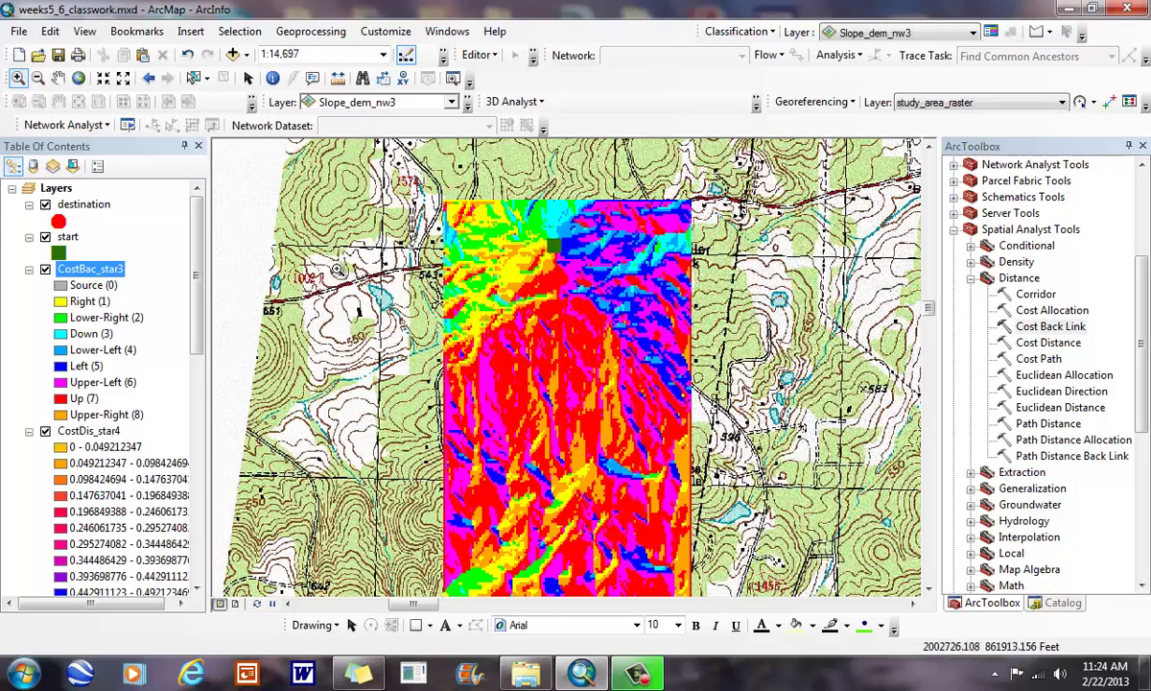
{"action": "left_click", "coordinate": [58, 78]}
{"action": "left_click_drag", "start_coordinate": [532, 345], "coordinate": [518, 297]}
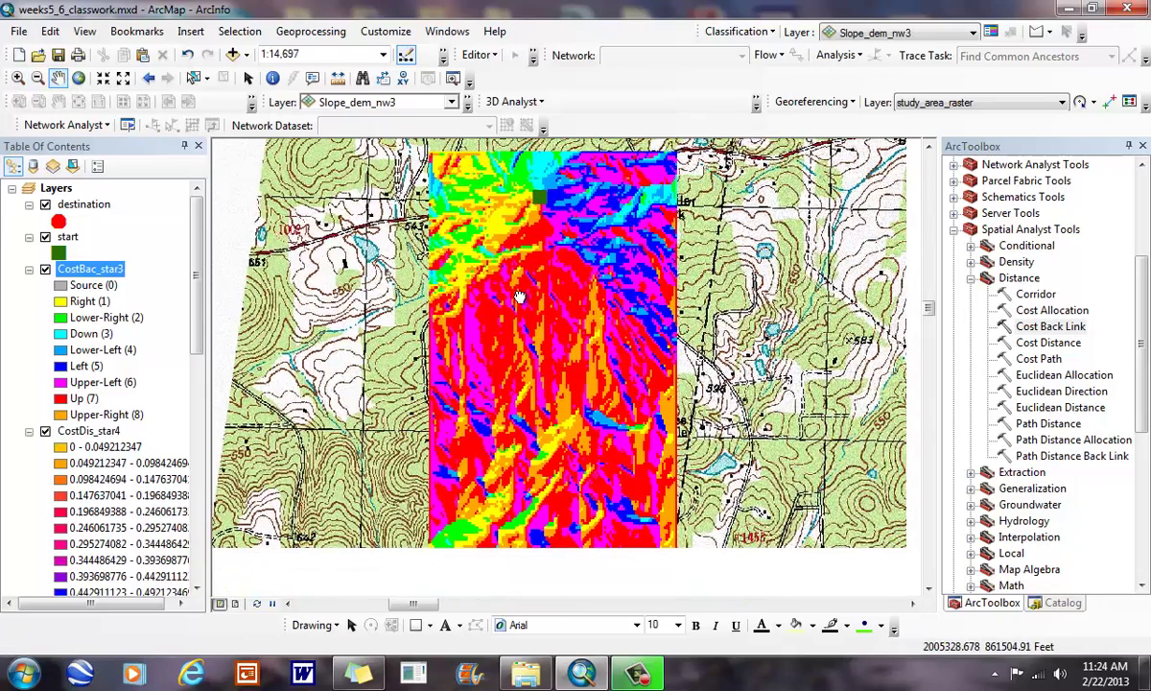
- Run Cost Path to destination using CostDis_star4 as the cost distance raster and CostBac_star3 as the backlink raster
{"action": "left_click", "coordinate": [1041, 359]}
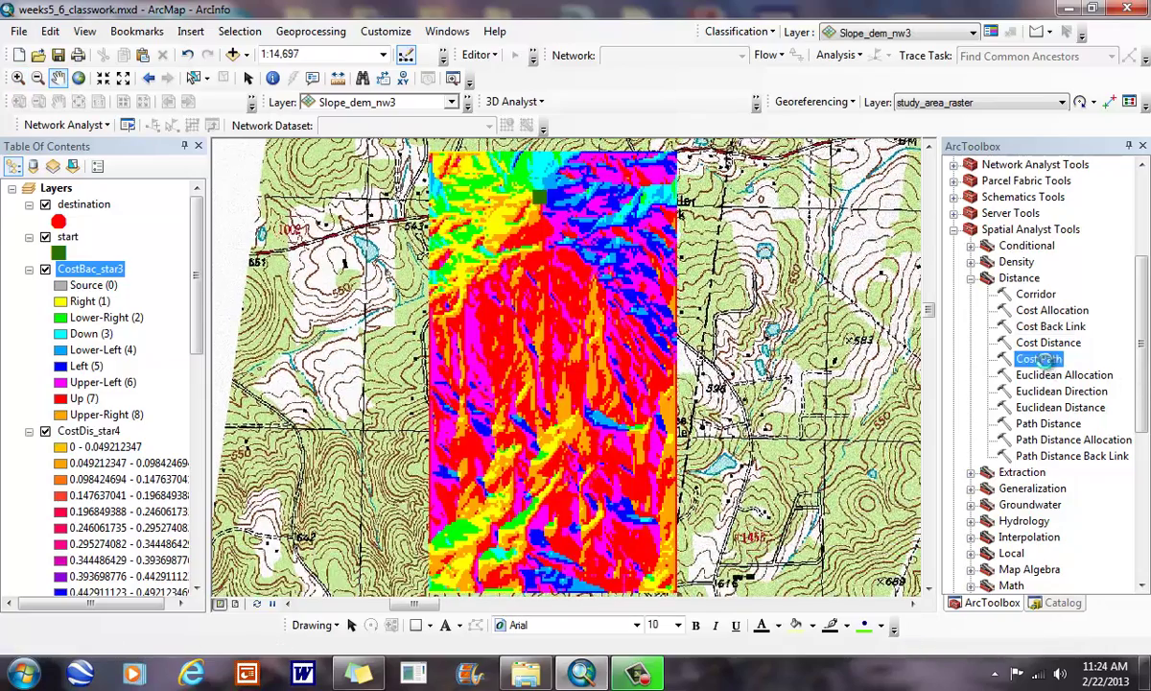
{"action": "double_click", "coordinate": [1041, 359]}
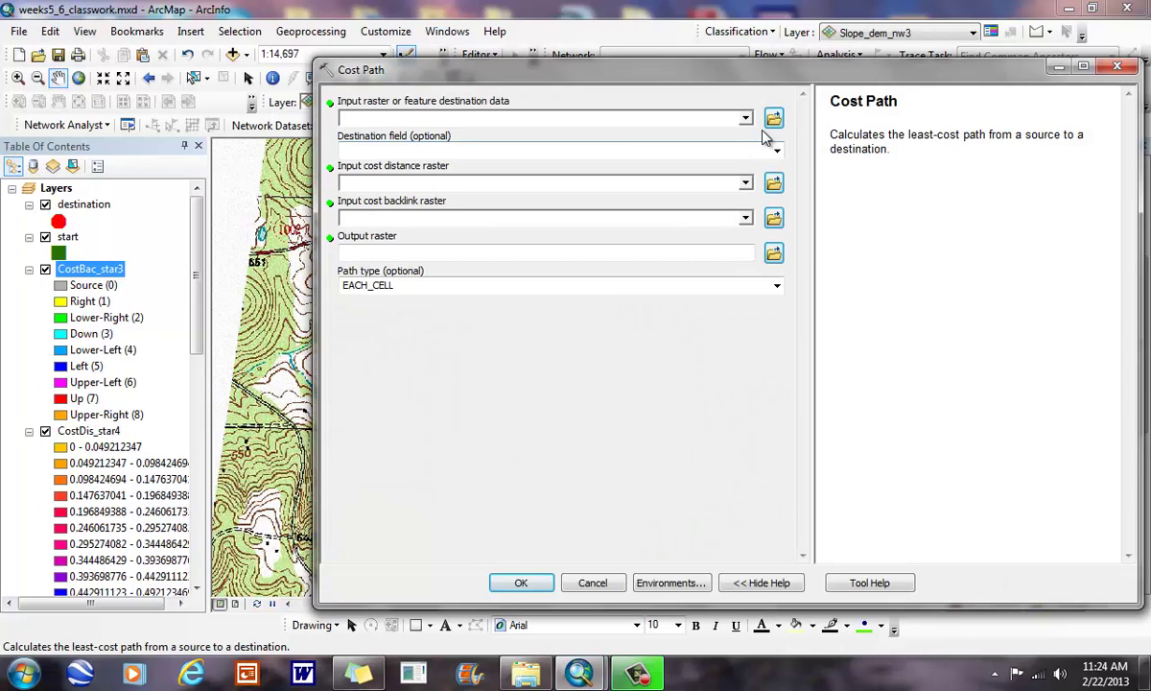
{"action": "left_click", "coordinate": [745, 117]}
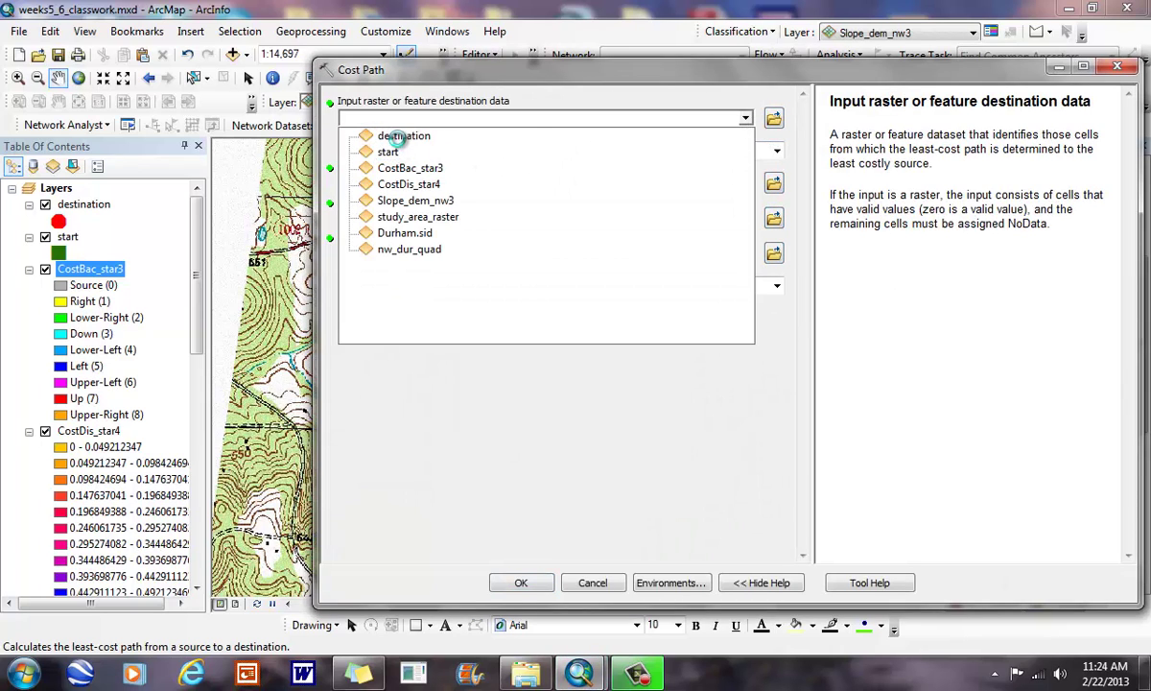
{"action": "left_click", "coordinate": [397, 138]}
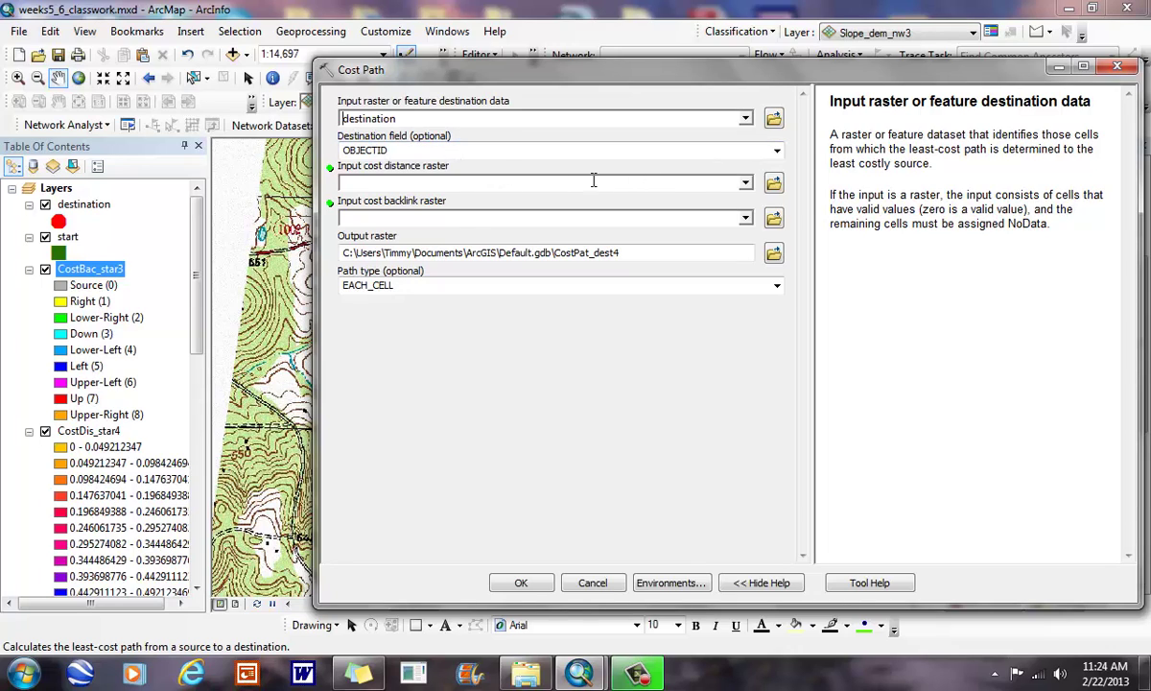
{"action": "left_click", "coordinate": [746, 184]}
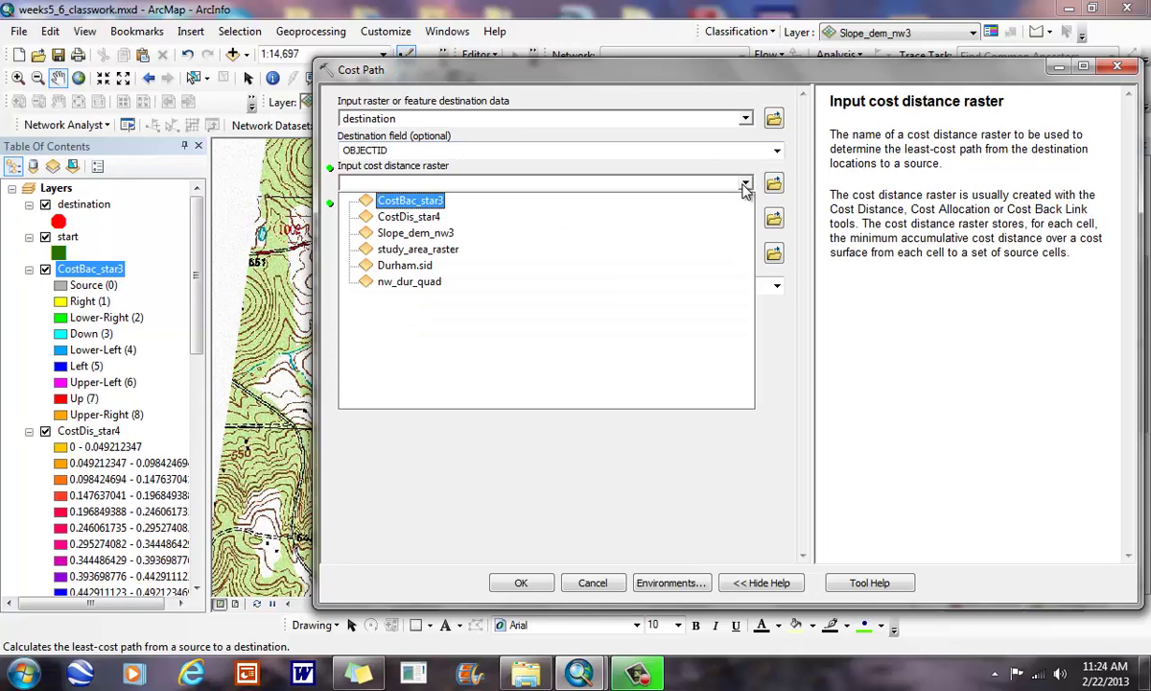
{"action": "left_click", "coordinate": [429, 218]}
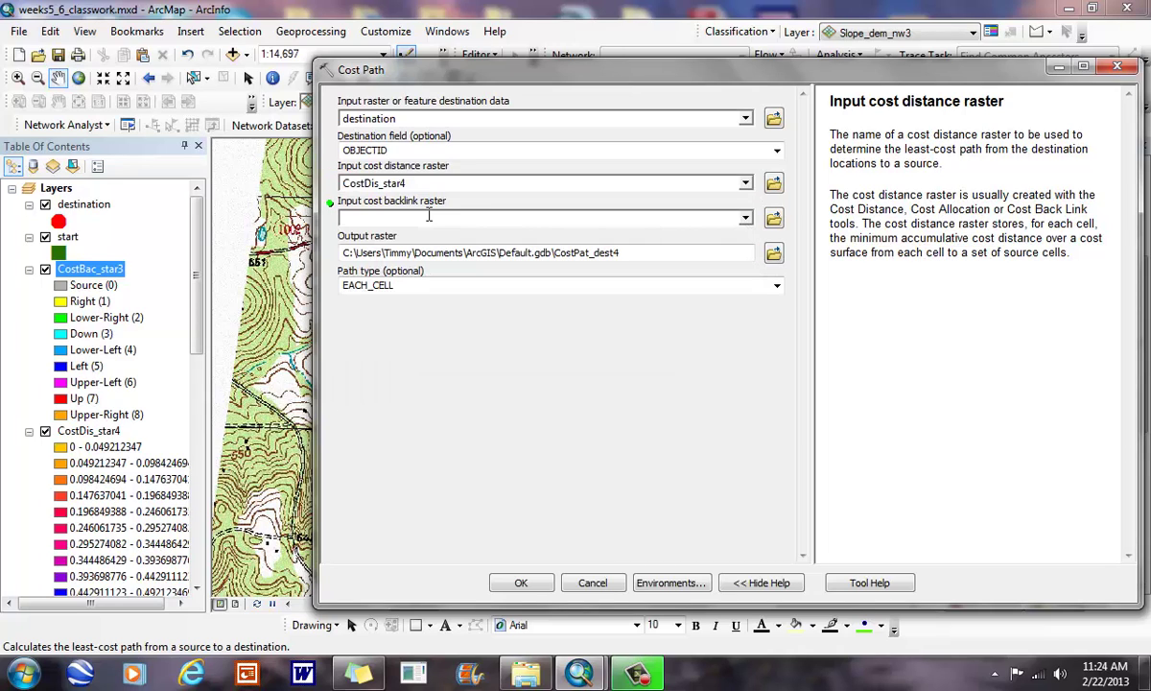
{"action": "left_click", "coordinate": [745, 218]}
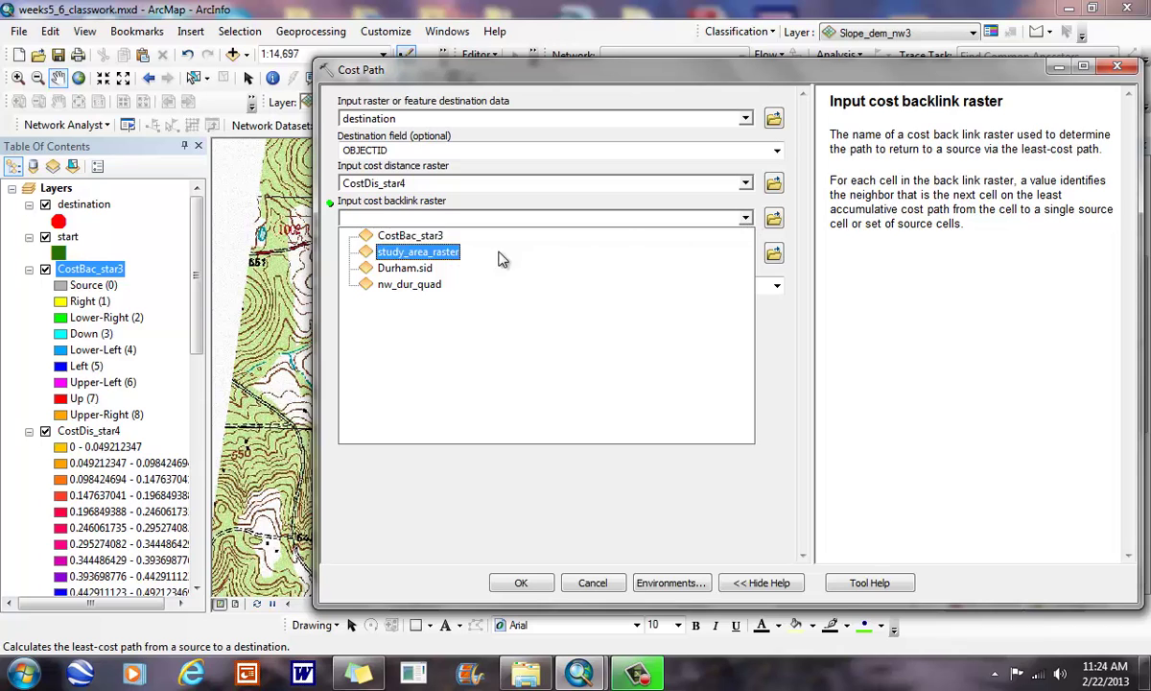
{"action": "left_click", "coordinate": [423, 238]}
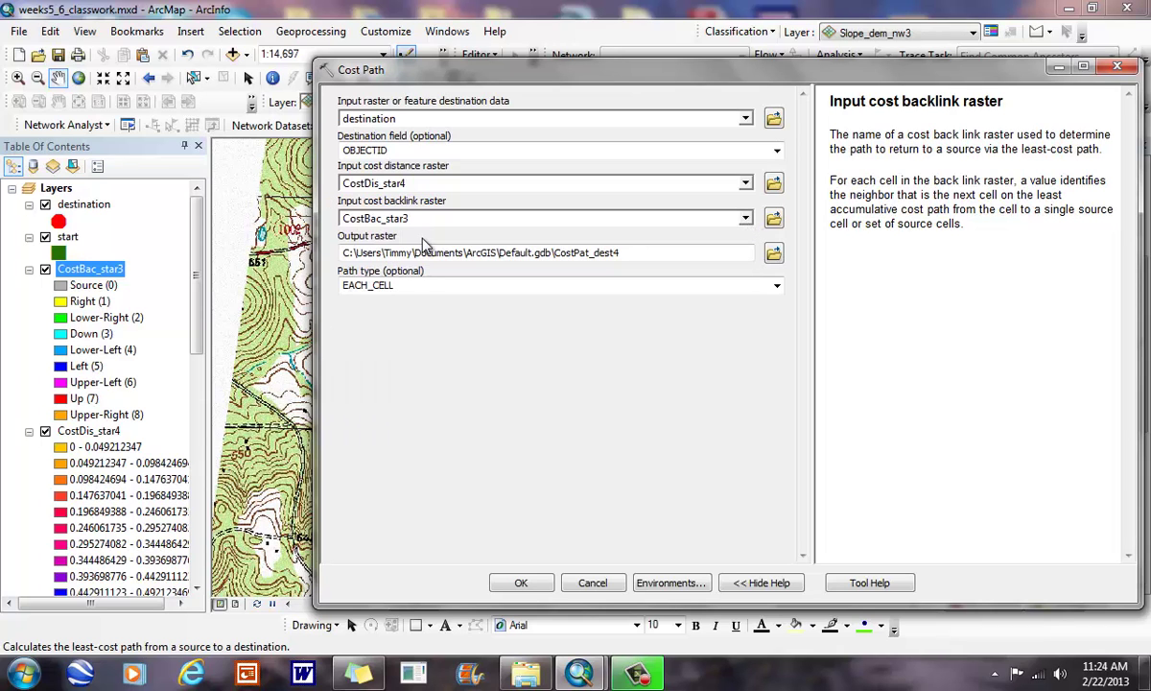
{"action": "left_click", "coordinate": [518, 582]}
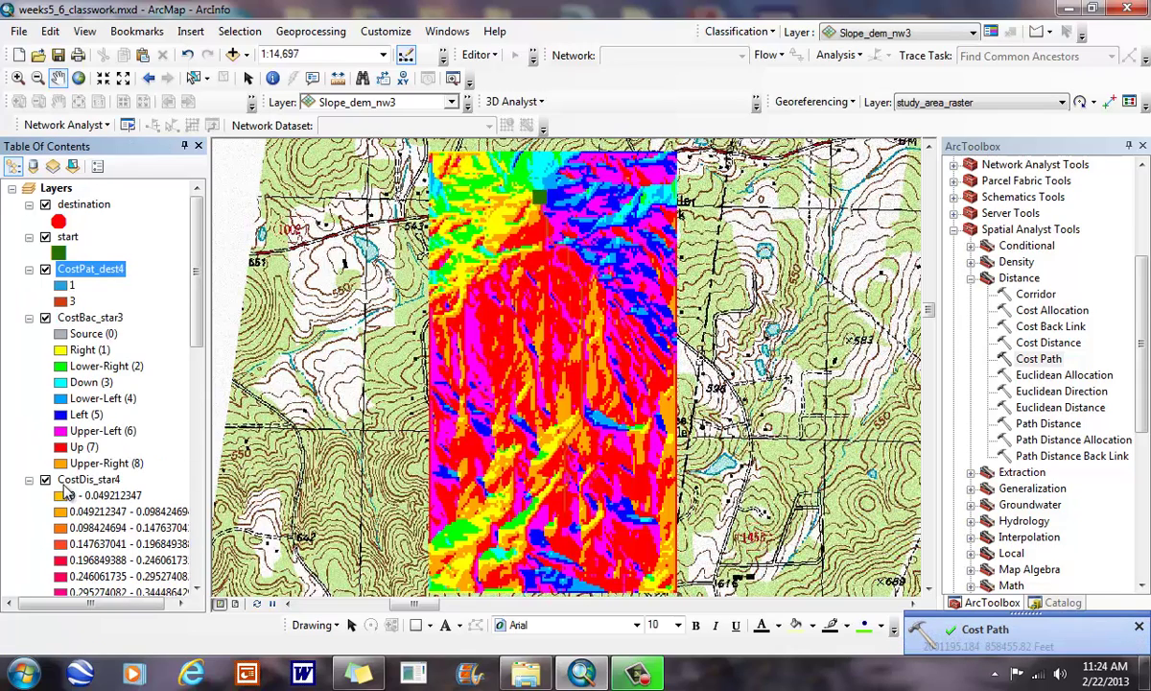
- Hide the CostDis_star4, CostBac_star3 and Slope_dem_nw3 layers to view the least-cost path over the topographic map
{"action": "left_click", "coordinate": [45, 479]}
{"action": "left_click", "coordinate": [45, 318]}
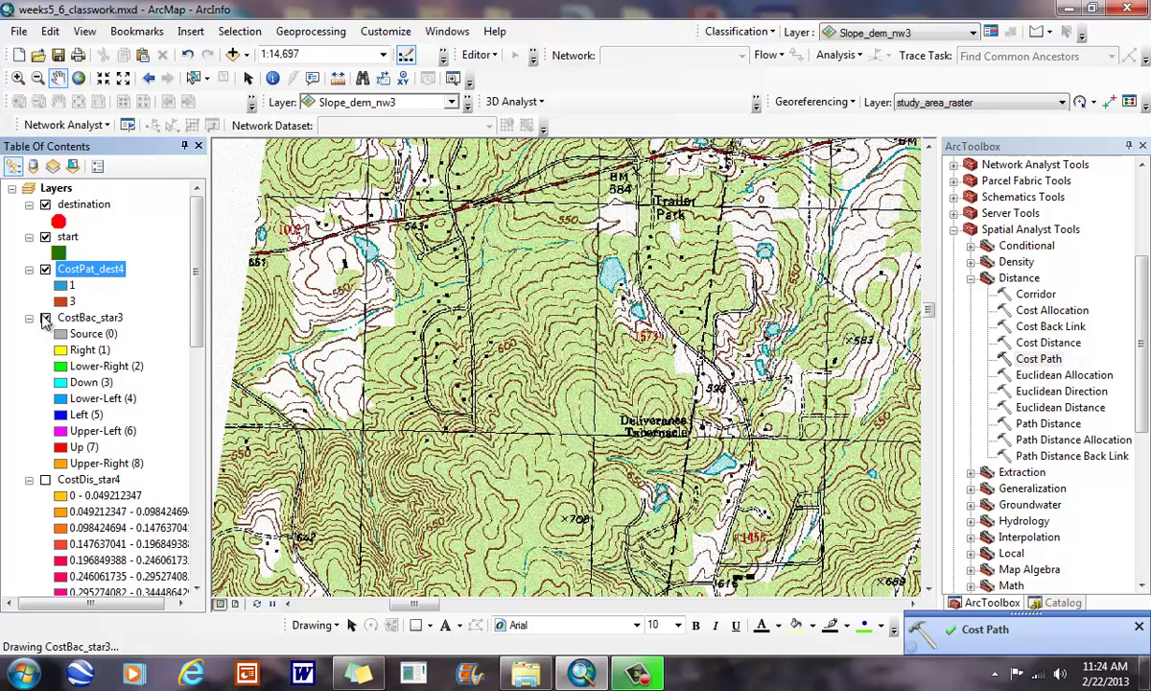
{"action": "left_click", "coordinate": [45, 318]}
{"action": "left_click", "coordinate": [45, 317]}
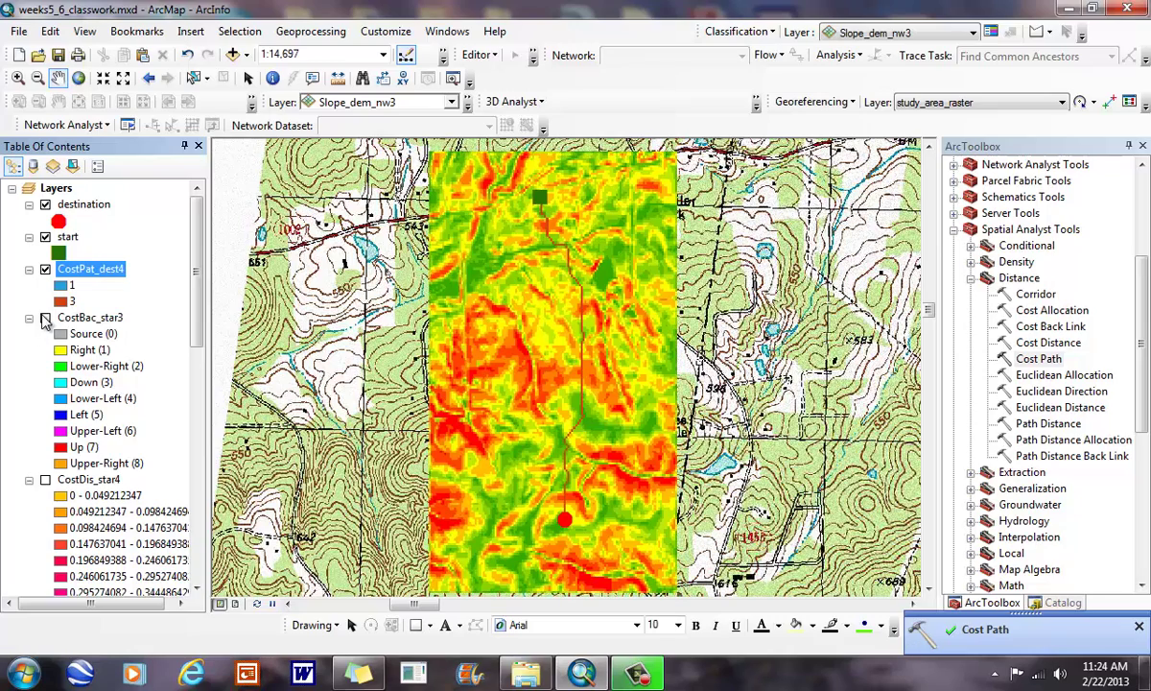
{"action": "left_click_drag", "start_coordinate": [196, 308], "coordinate": [189, 422]}
{"action": "left_click", "coordinate": [45, 382]}
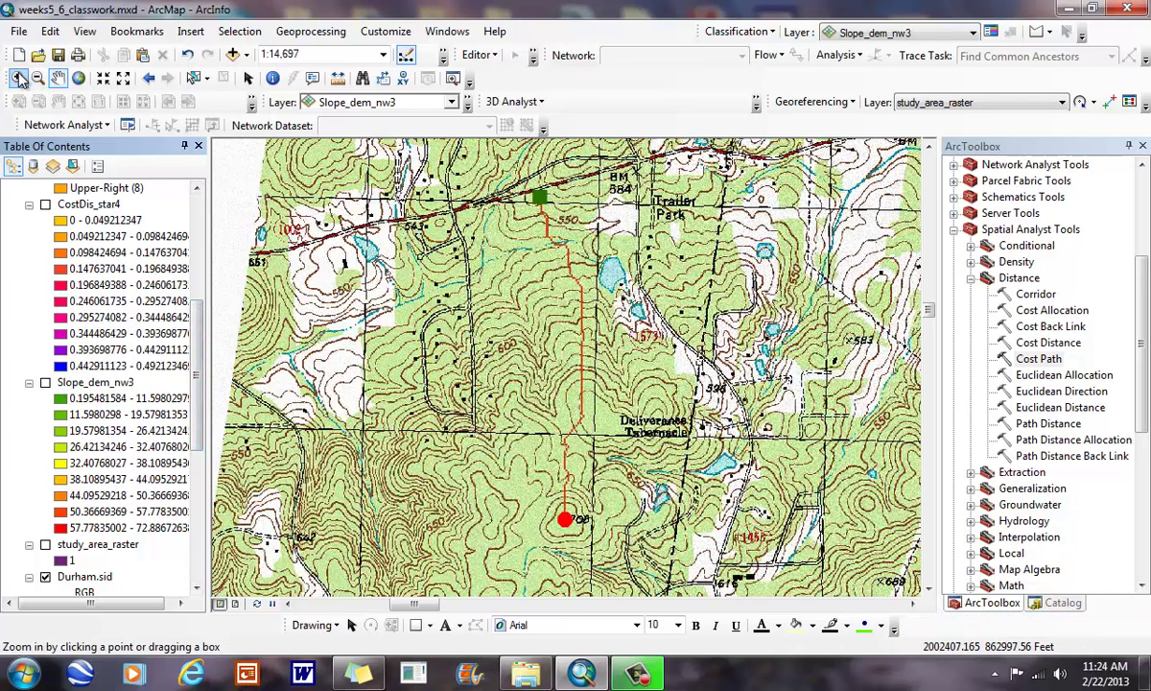
{"action": "left_click", "coordinate": [19, 77]}
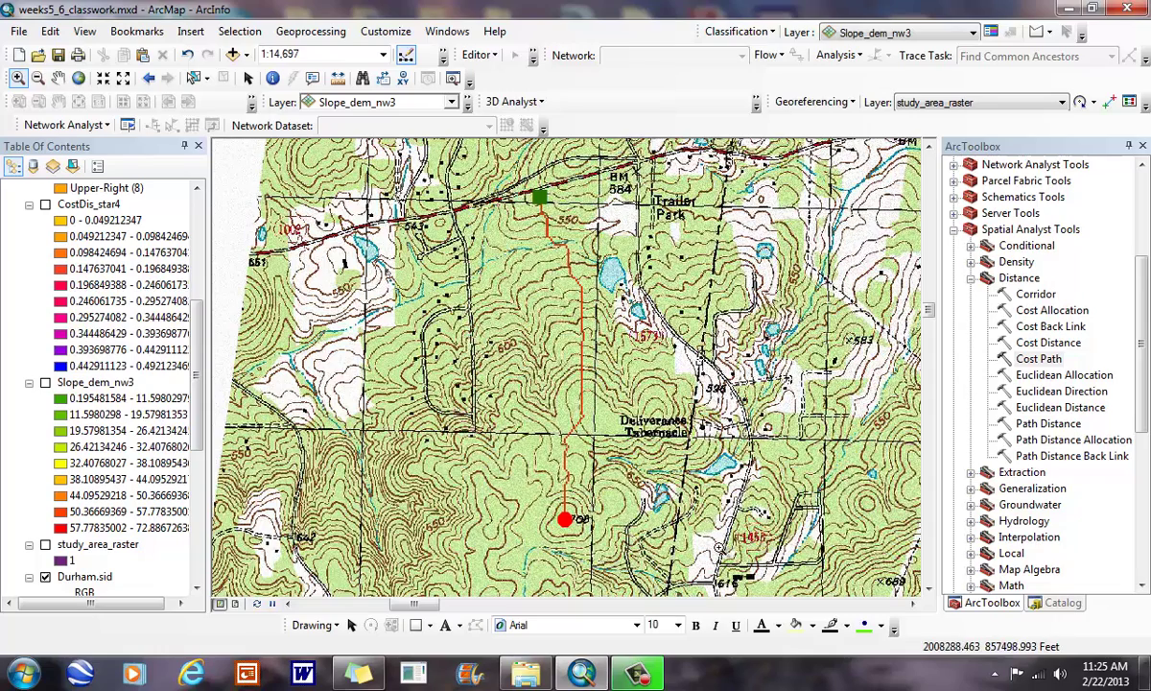
{"action": "left_click", "coordinate": [578, 360]}
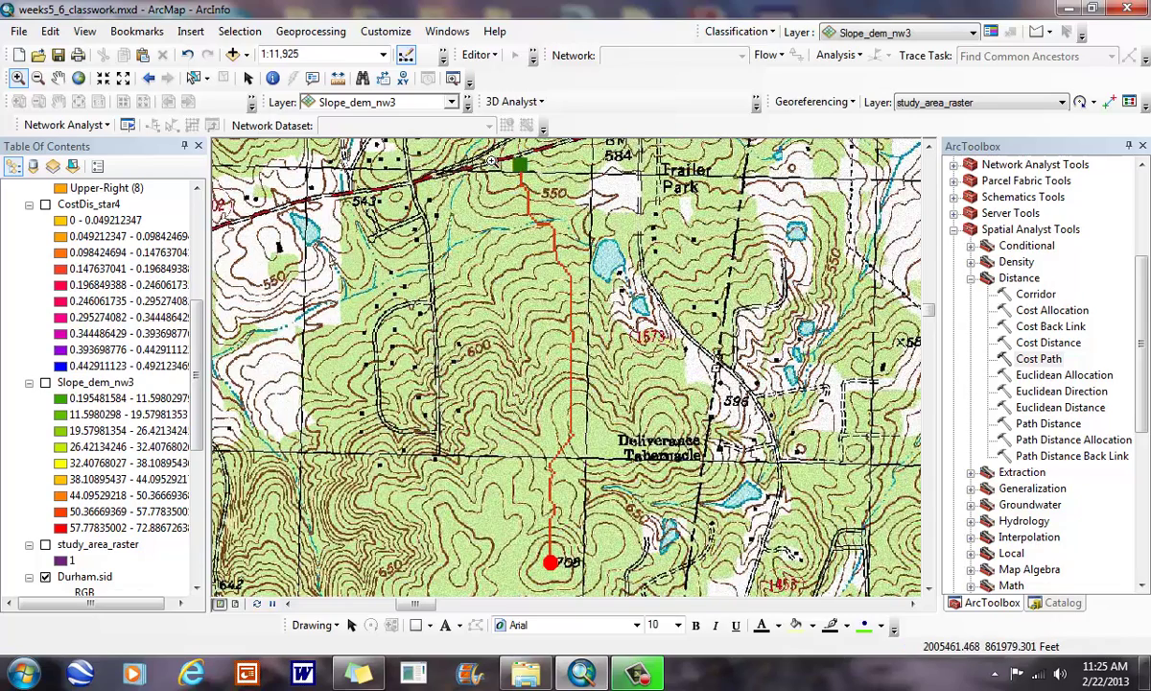